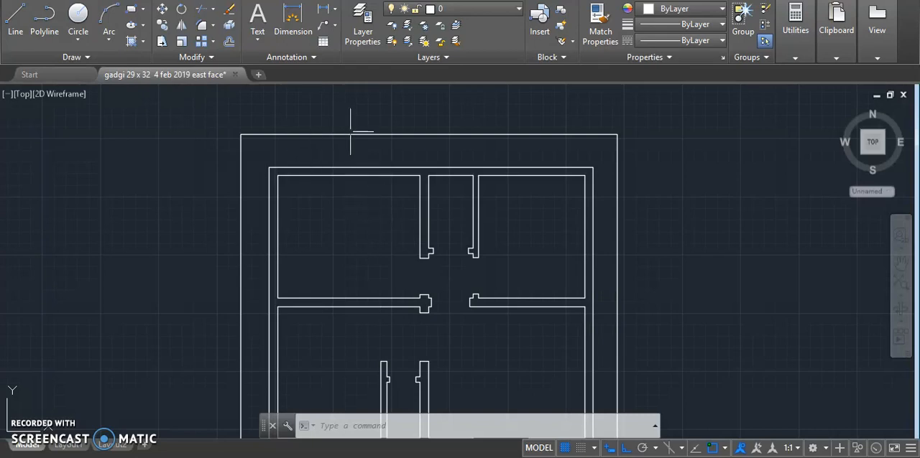
- Measure the upper-left room's inner width and depth with the Dimension tool without placing a dimension
scroll(341, 158, "up", 2)
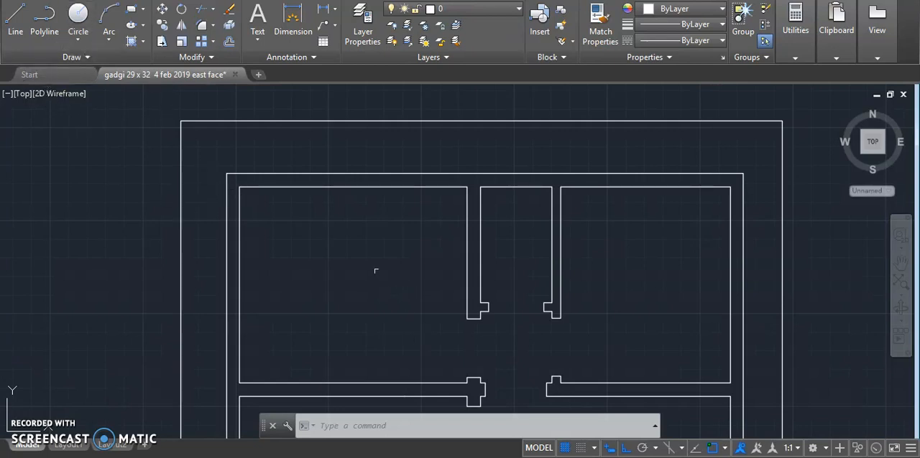
scroll(309, 170, "down", 2)
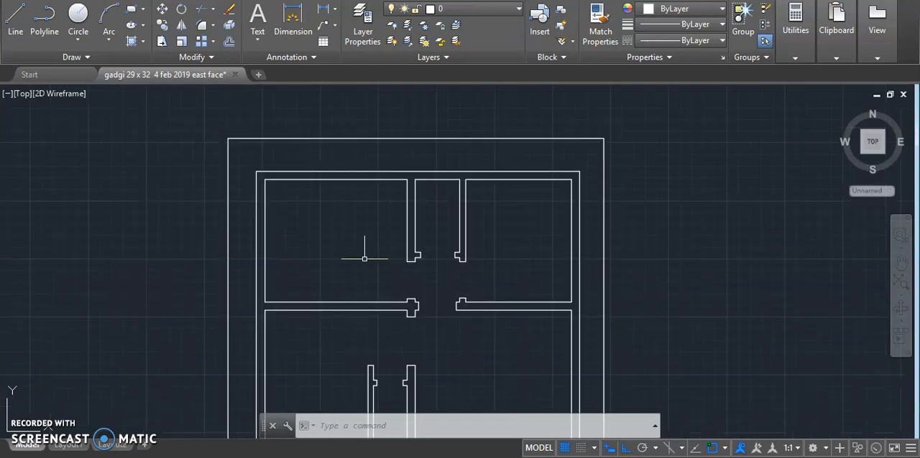
scroll(353, 222, "up", 2)
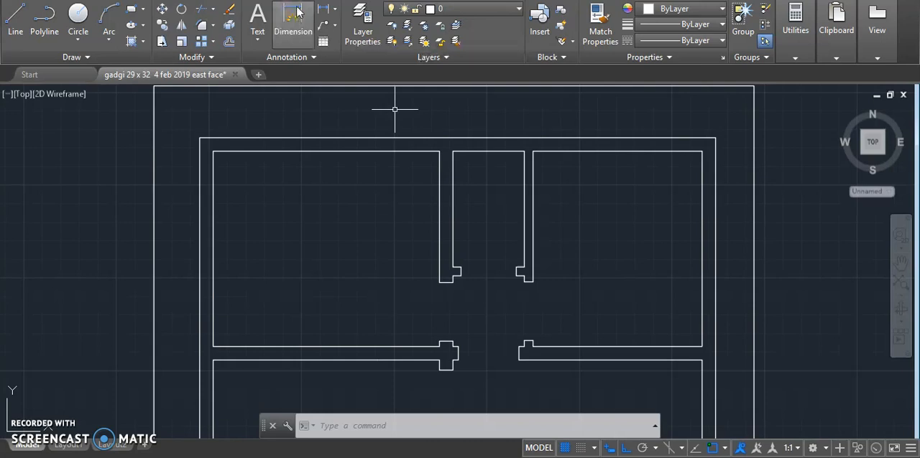
left_click(300, 28)
key("Return")
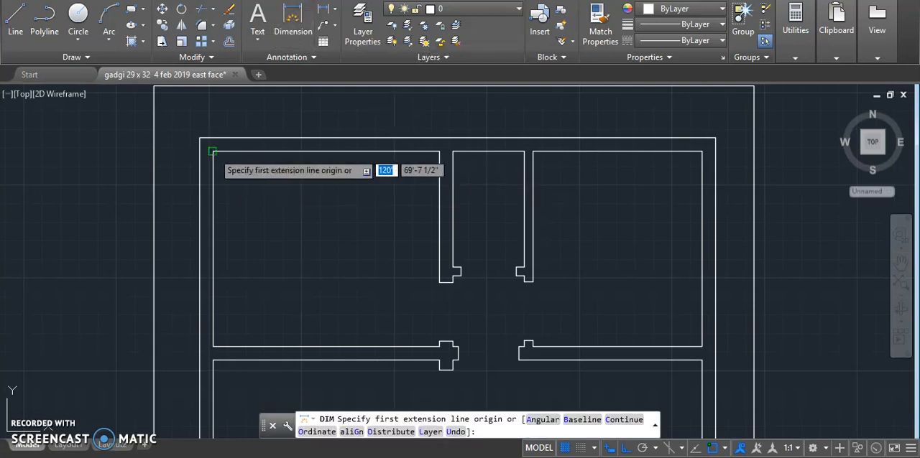
left_click(213, 151)
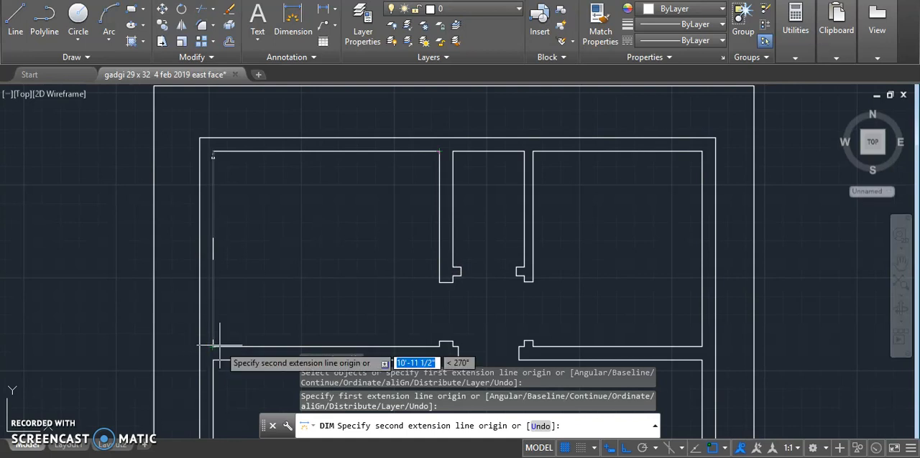
key("Escape")
key("Escape")
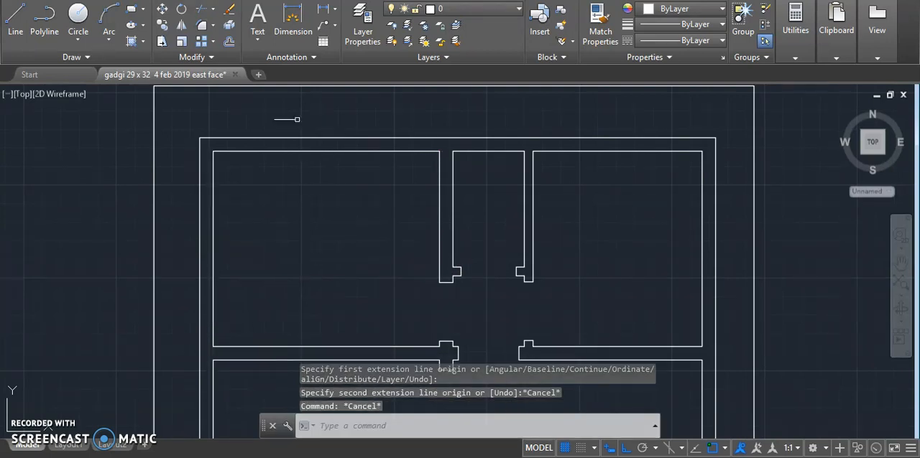
- Add a multiline text label in the upper-left room reading "BED" with "12'9" X 11'" on a second line
left_click(260, 223)
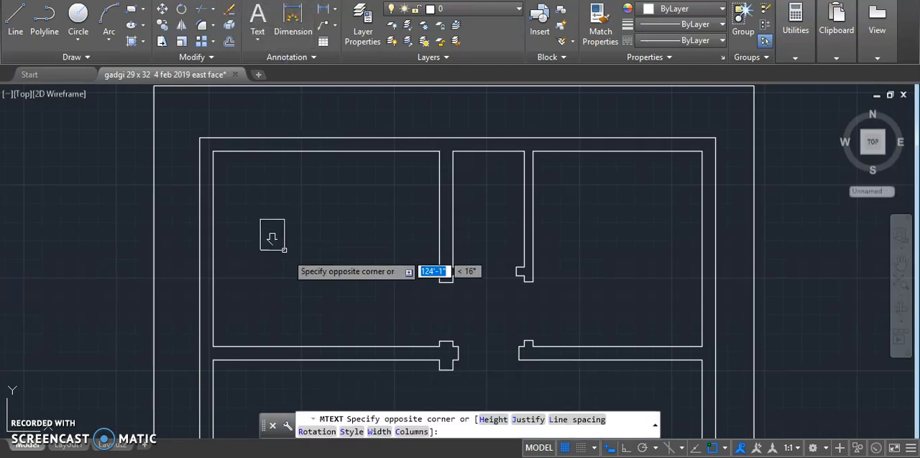
left_click(410, 289)
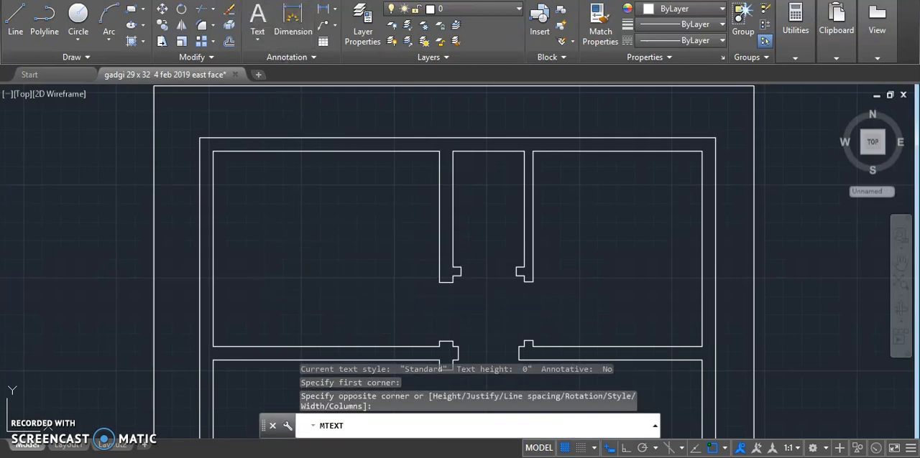
type("bed")
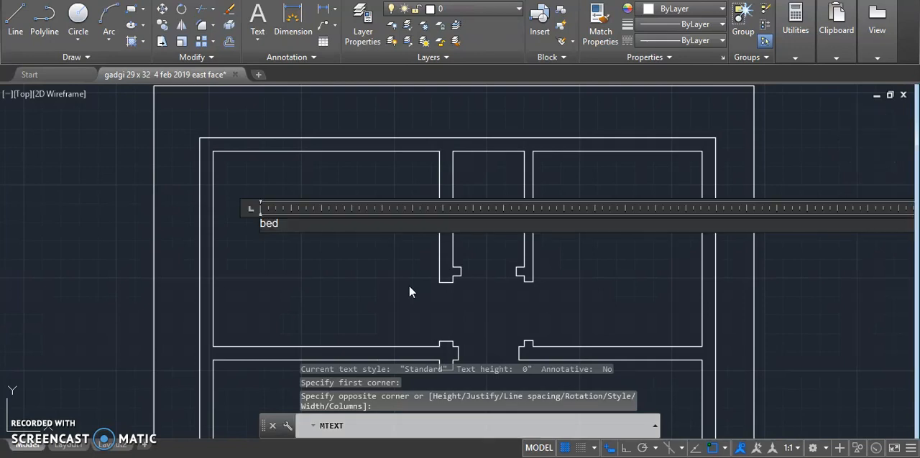
key("BackSpace")
key("BackSpace")
key("BackSpace")
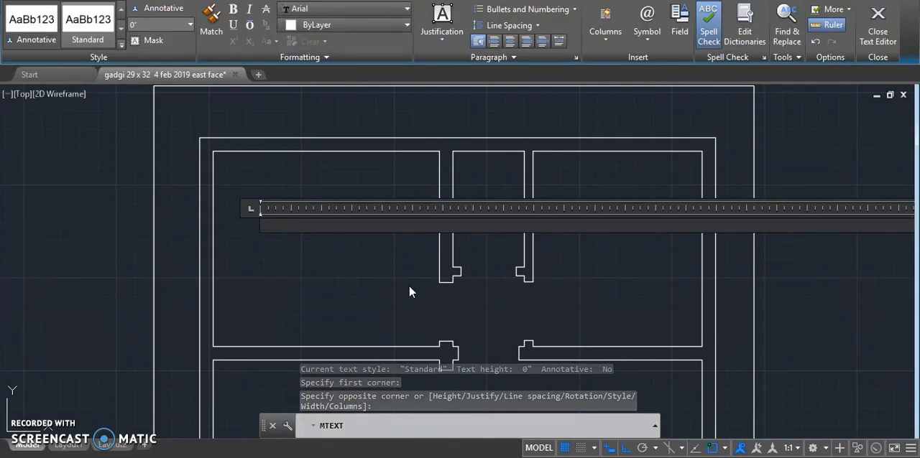
type("BED")
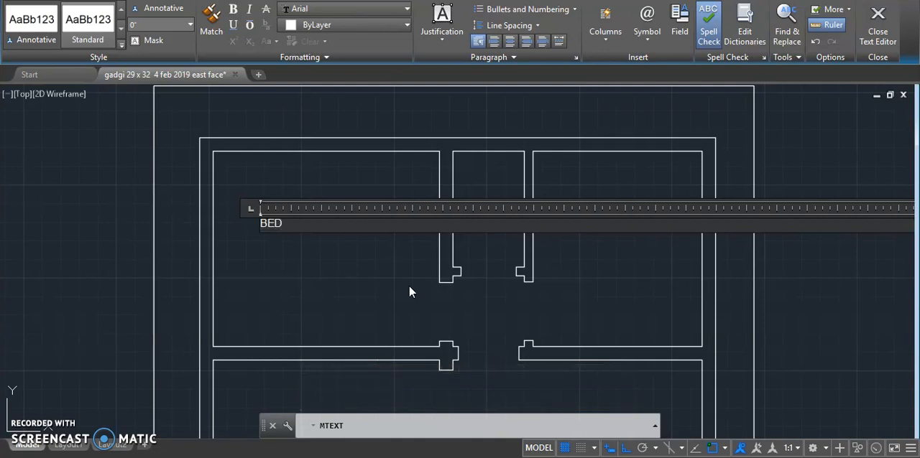
key("Return")
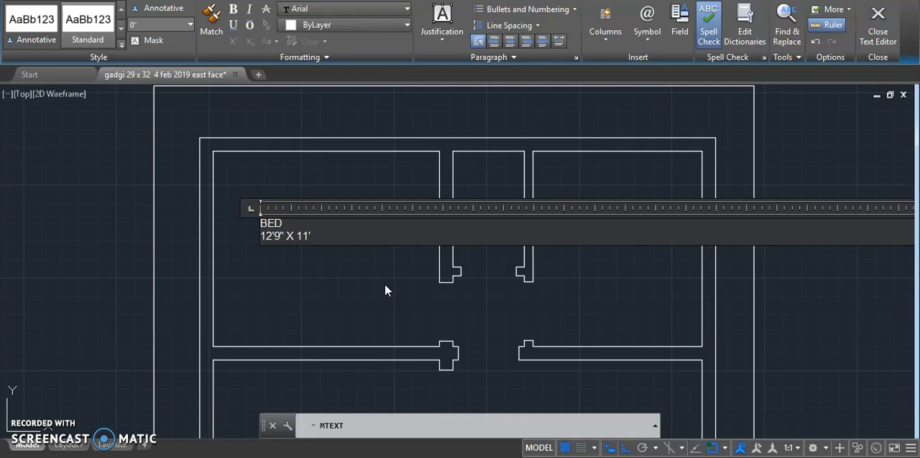
- Set the height of the whole BED label to 10" and finish editing the text
left_click_drag(339, 238, 234, 217)
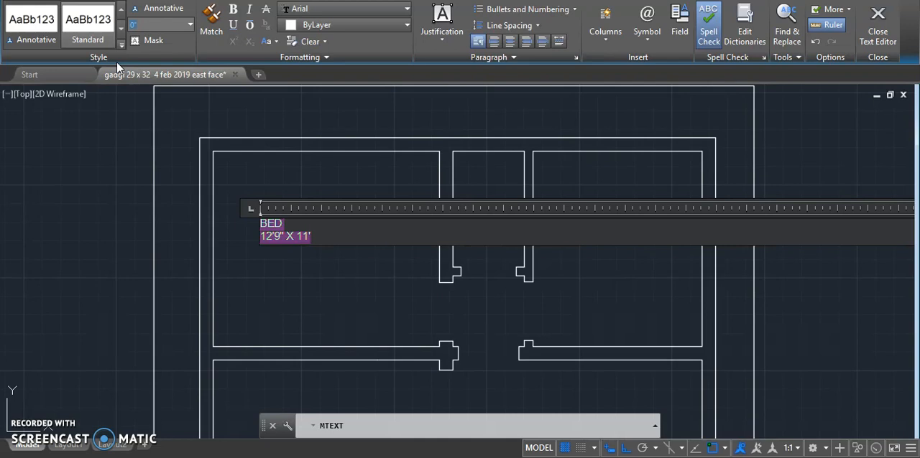
type("10\"")
key("Return")
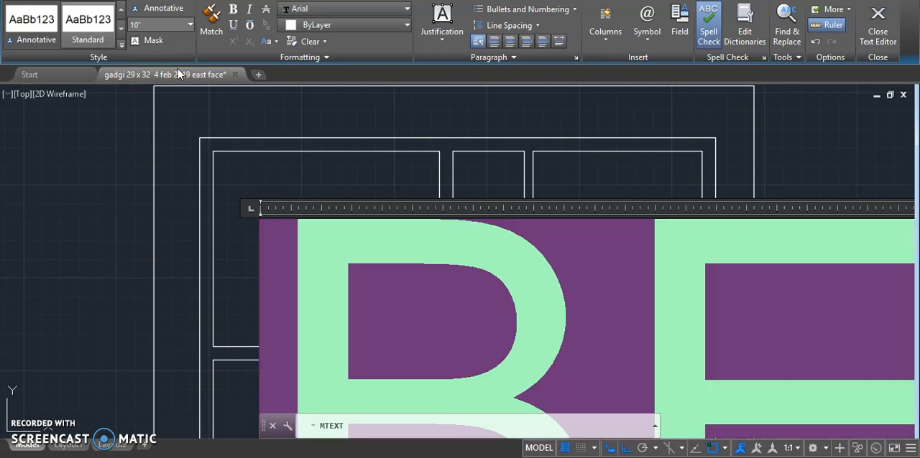
left_click(246, 167)
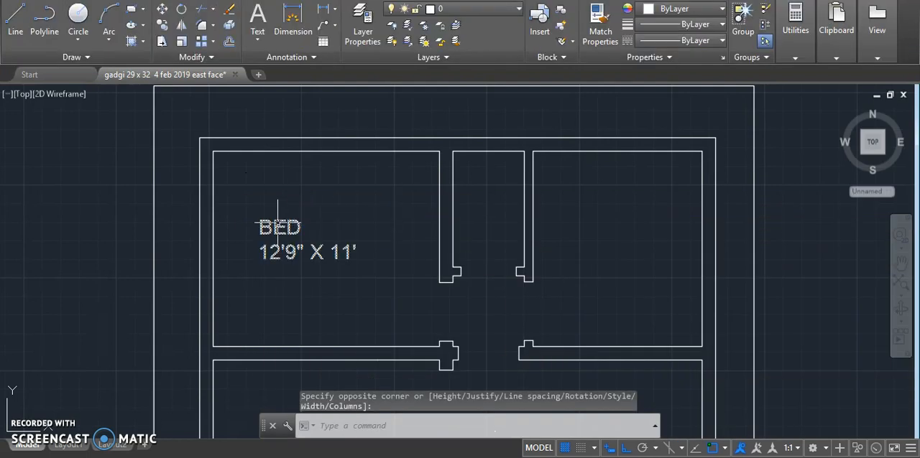
- Copy the BED label from the upper-left room into the upper-right room, with Ortho mode off
left_click(290, 227)
right_click(278, 228)
left_click(327, 242)
left_click(258, 221)
left_click(627, 449)
scroll(480, 196, "up", 3)
scroll(474, 206, "down", 3)
left_click(540, 171)
- Place further copies of the BED label in the lower-left room, the lower-right room and the space beside the staircase
scroll(503, 165, "down", 4)
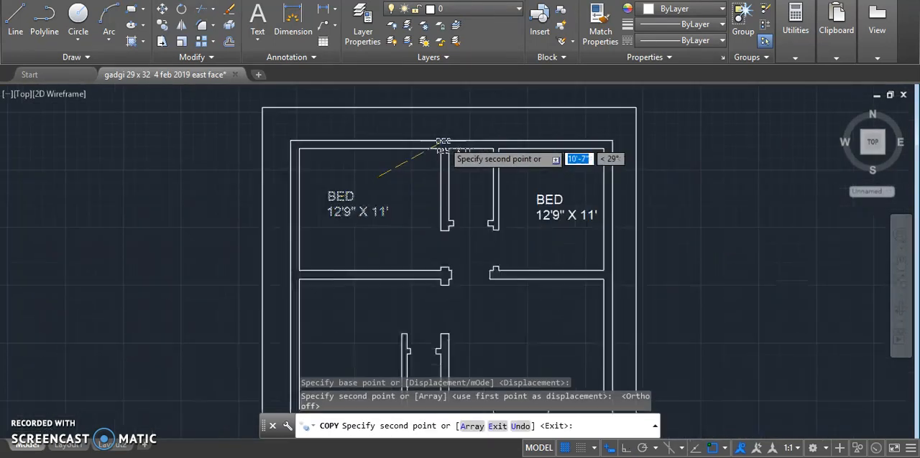
scroll(373, 277, "up", 5)
left_click(382, 255)
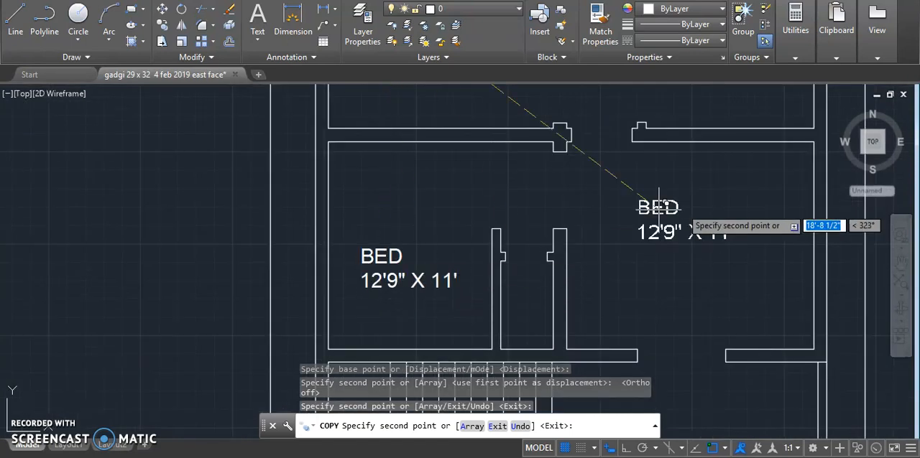
left_click(691, 243)
scroll(535, 188, "down", 3)
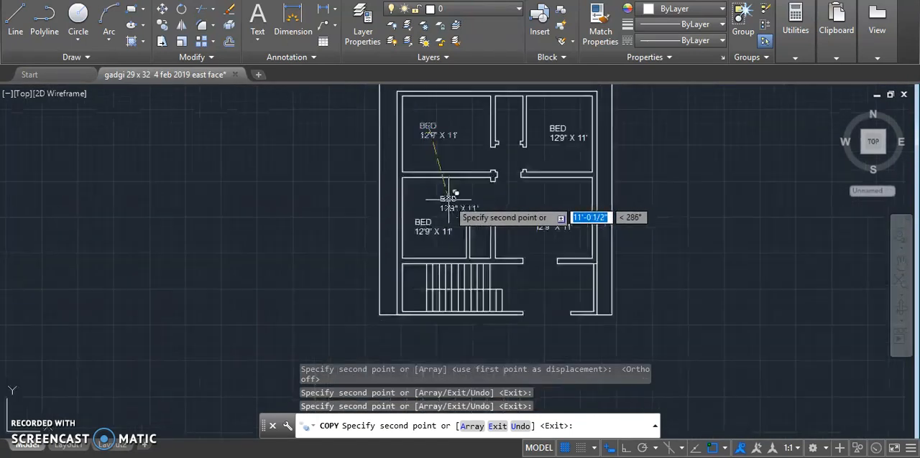
scroll(546, 317, "up", 3)
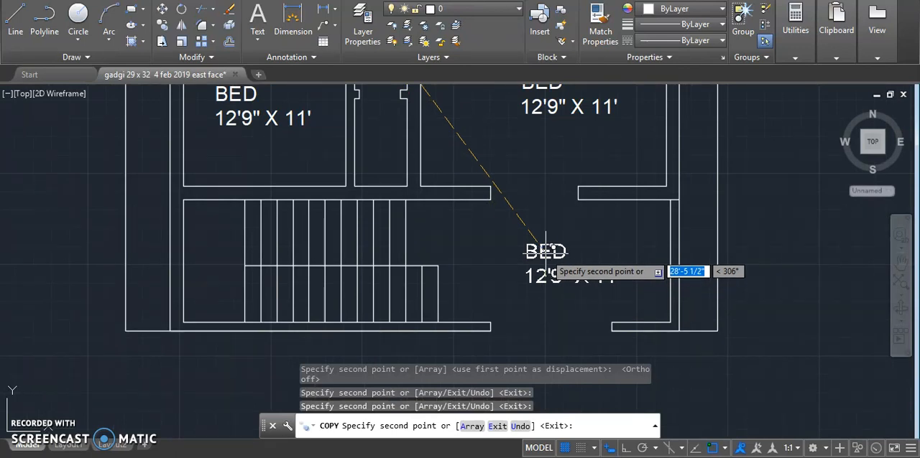
left_click(546, 251)
scroll(544, 251, "down", 4)
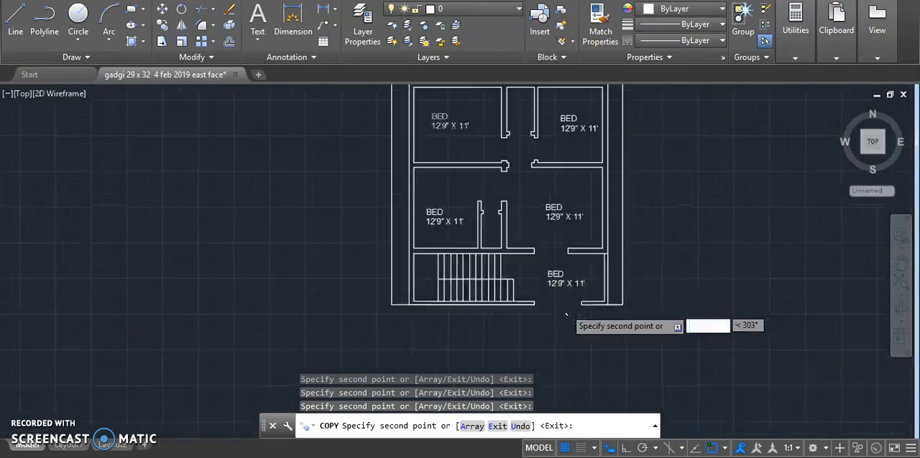
scroll(524, 171, "up", 5)
key("Escape")
key("Escape")
key("Escape")
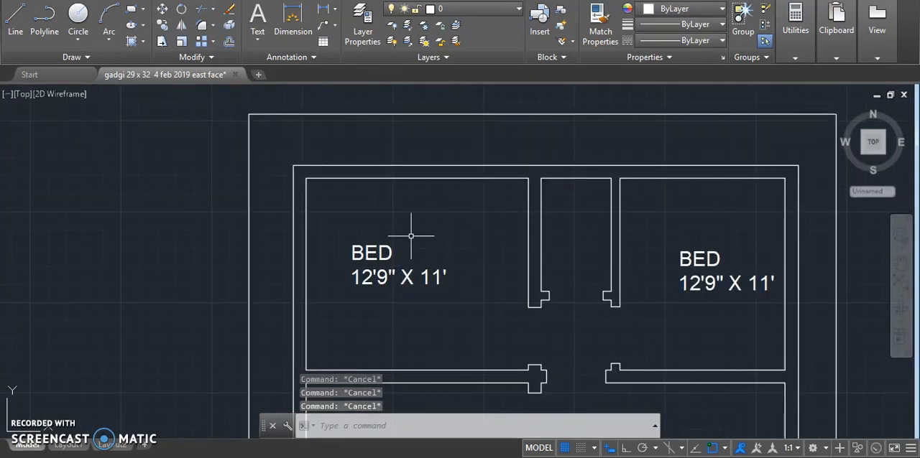
- Add a multiline text label in the narrow room between the upper bedrooms reading "BATH" with "4' X 6'6"" on a second line
scroll(383, 262, "down", 2)
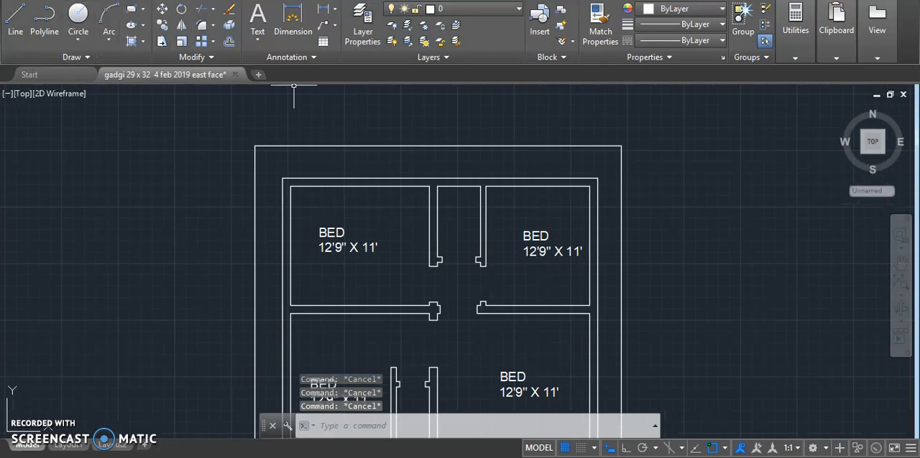
left_click(257, 17)
scroll(431, 201, "up", 4)
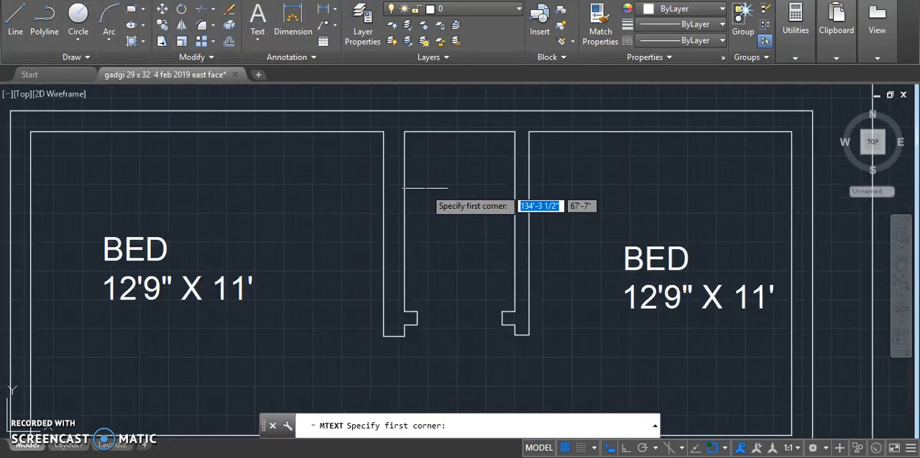
left_click(414, 192)
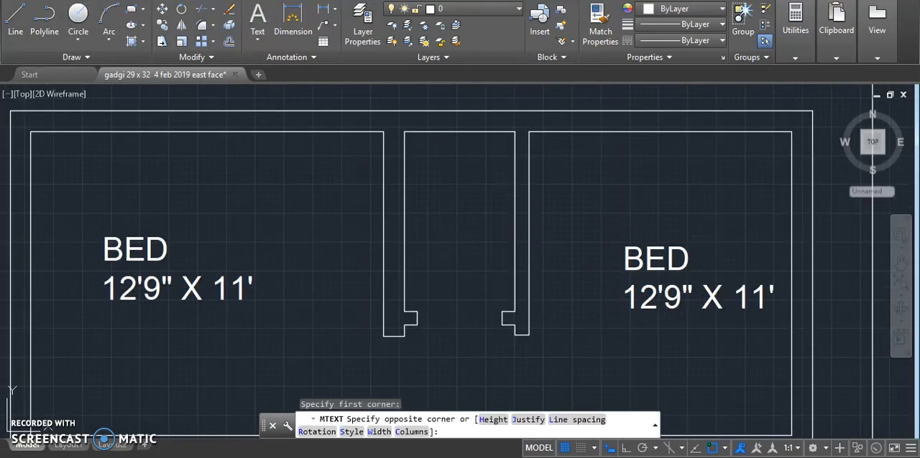
left_click(496, 289)
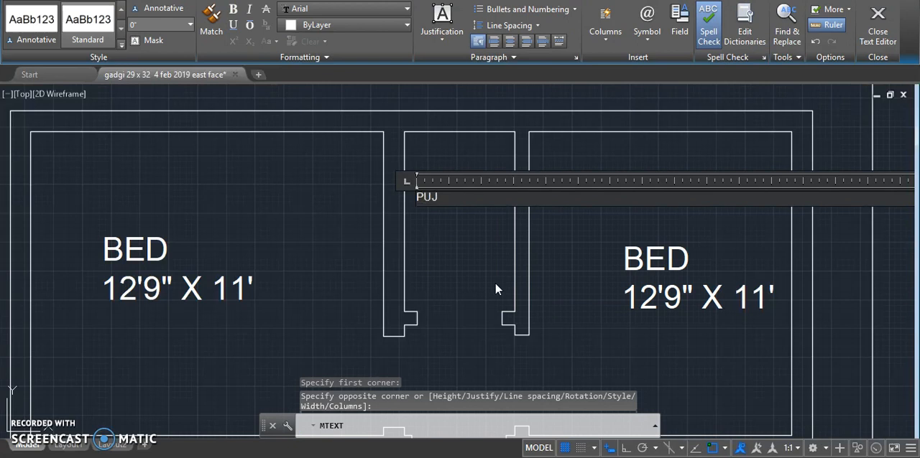
type("PUJA")
key("Return")
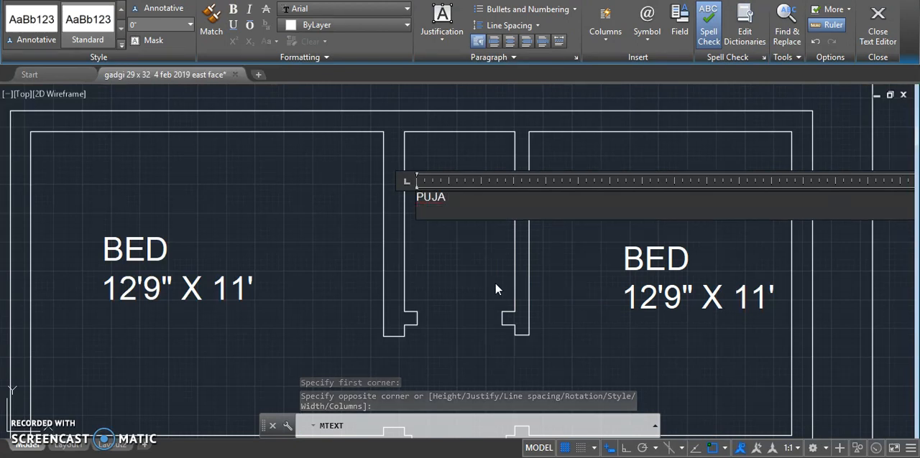
key("BackSpace")
key("BackSpace")
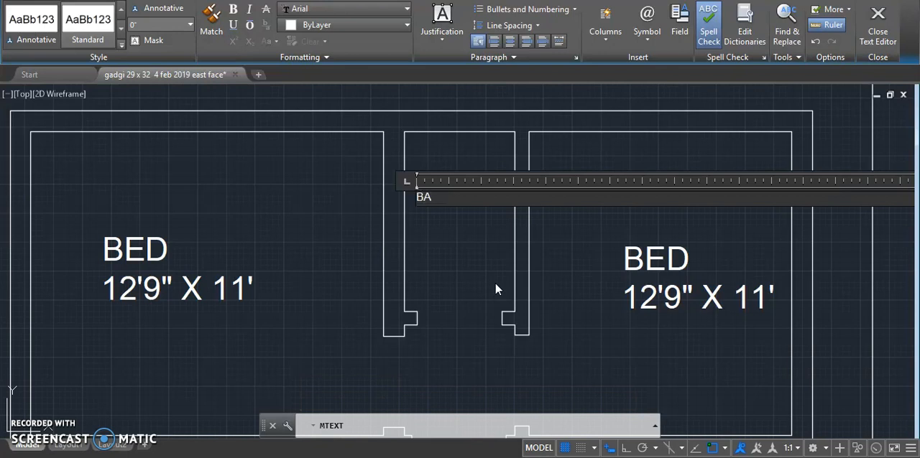
key("Return")
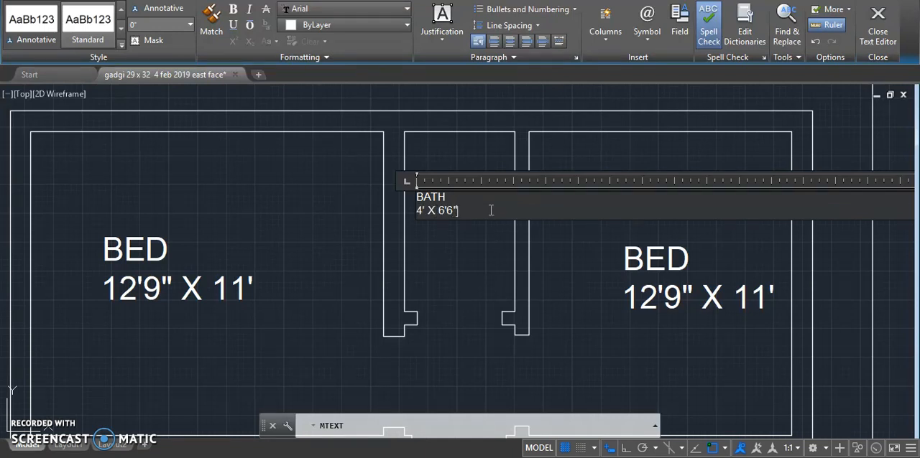
- Set the height of the whole BATH label to 8" and finish editing the text
left_click_drag(476, 218, 354, 183)
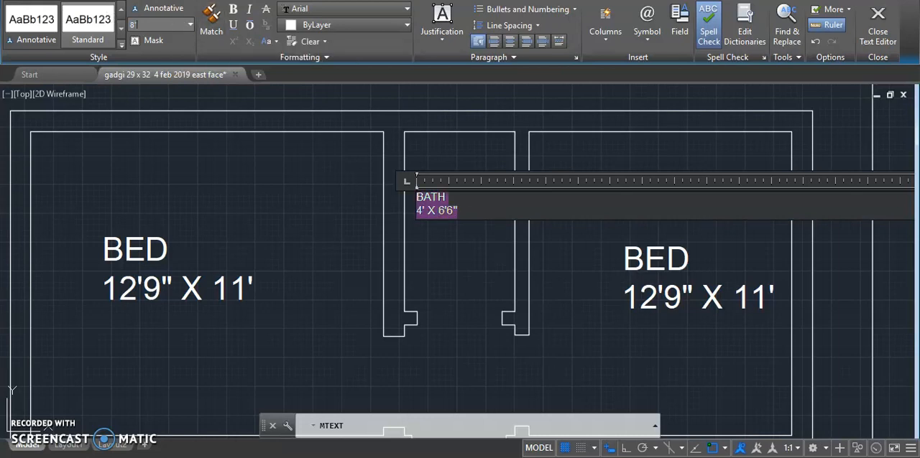
key("Return")
left_click(345, 214)
- Widen the BATH label's text frame to about 4'-5 1/2" so its dimensions fit on one line
scroll(322, 163, "down", 2)
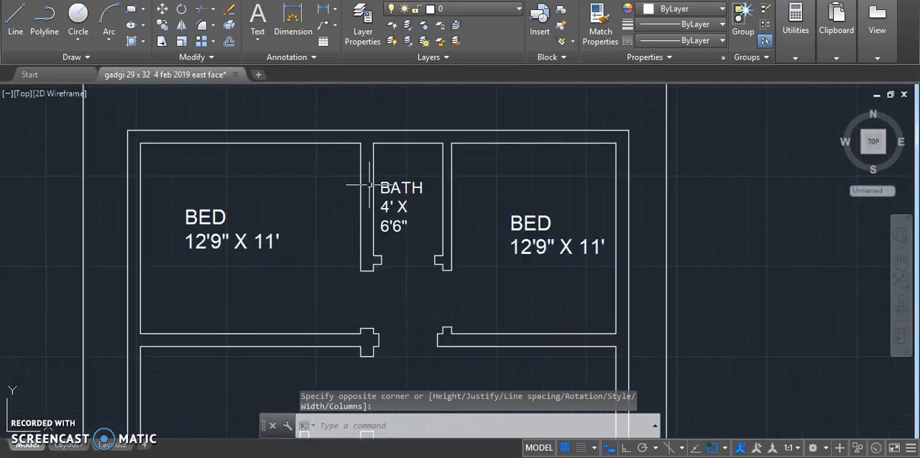
scroll(369, 185, "up", 4)
left_click(388, 190)
double_click(389, 190)
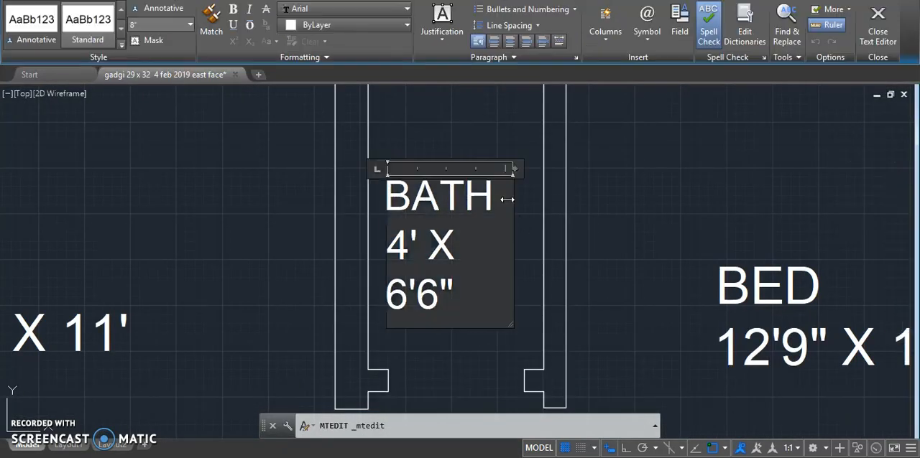
left_click_drag(512, 216, 585, 199)
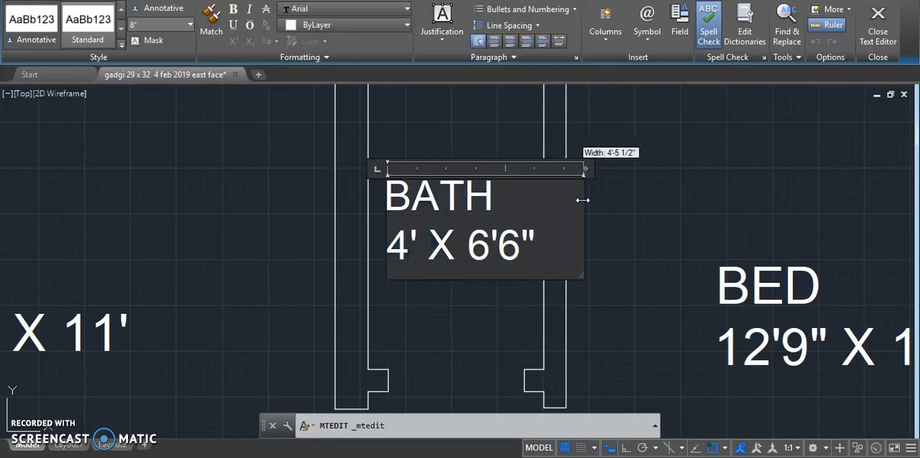
left_click(243, 165)
- Copy the BATH label into the small room just above the staircase and end the copy command
scroll(243, 165, "down", 2)
scroll(243, 165, "down", 2)
left_click(305, 180)
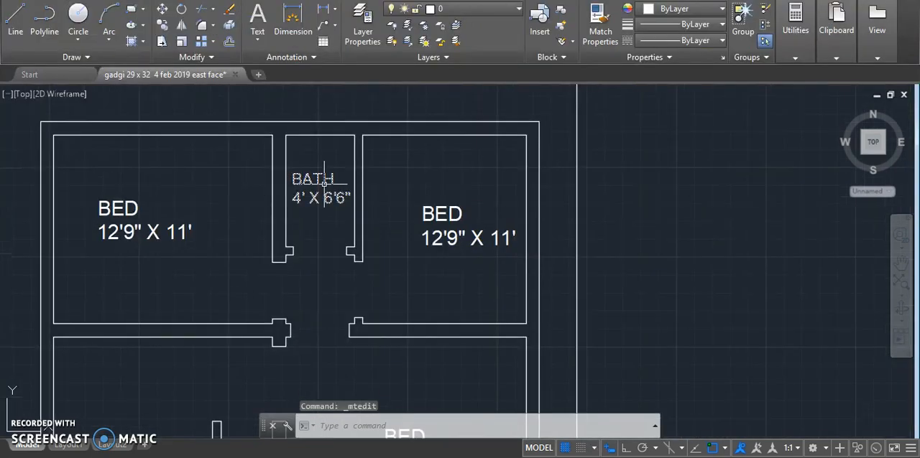
right_click(325, 181)
left_click(371, 245)
left_click(302, 171)
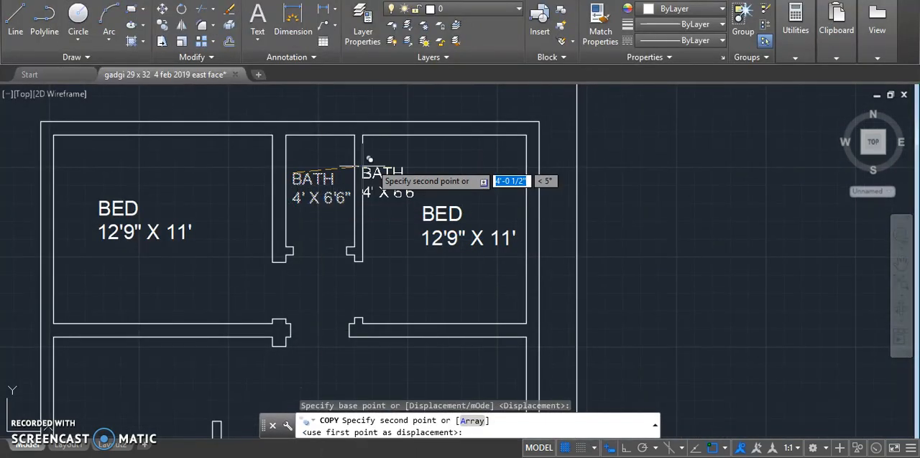
scroll(363, 215, "down", 5)
scroll(350, 308, "up", 8)
scroll(363, 251, "up", 2)
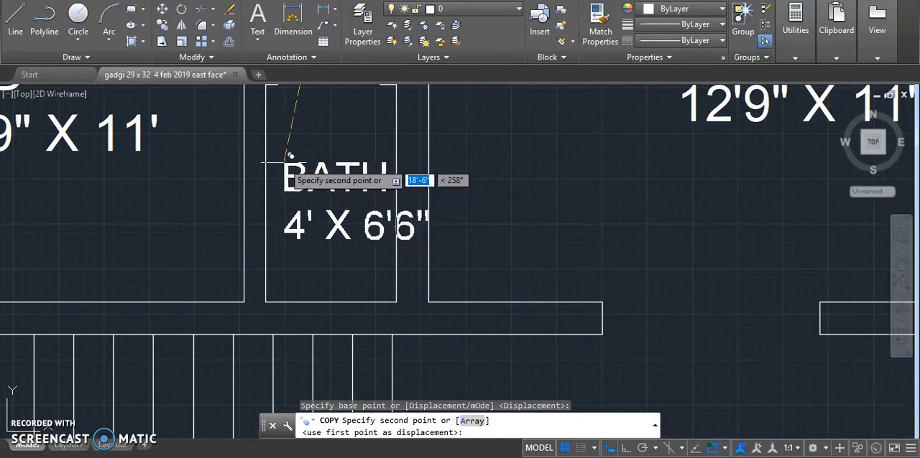
left_click(275, 156)
key("Escape")
scroll(460, 303, "down", 4)
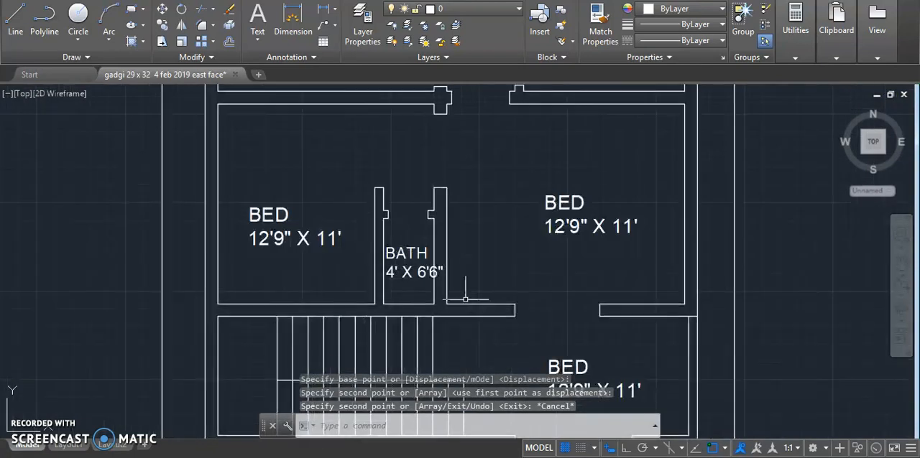
key("Escape")
key("Escape")
- Change the copied label above the staircase to read "PUJA" with "3' X 5'" on a second line
left_click(392, 248)
double_click(404, 267)
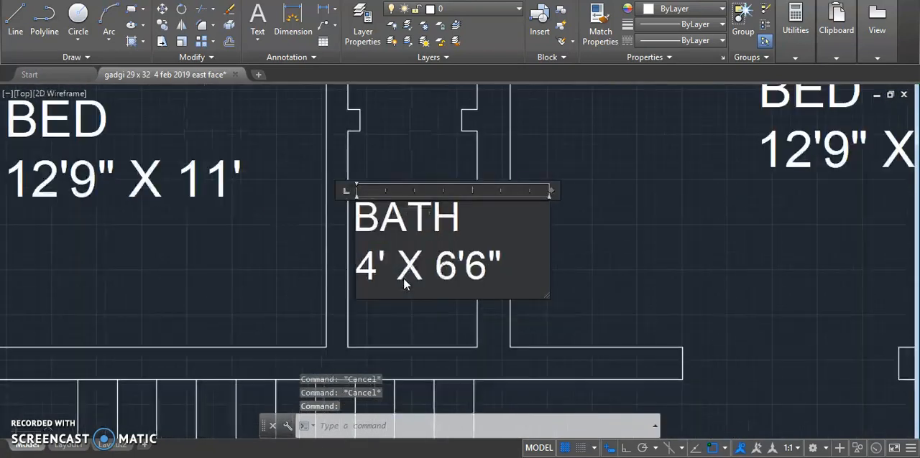
left_click_drag(501, 272, 284, 223)
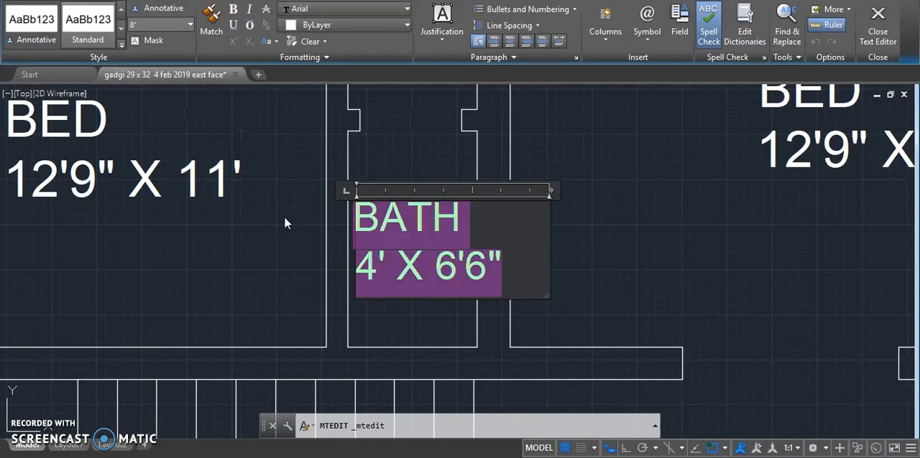
type("3' X ")
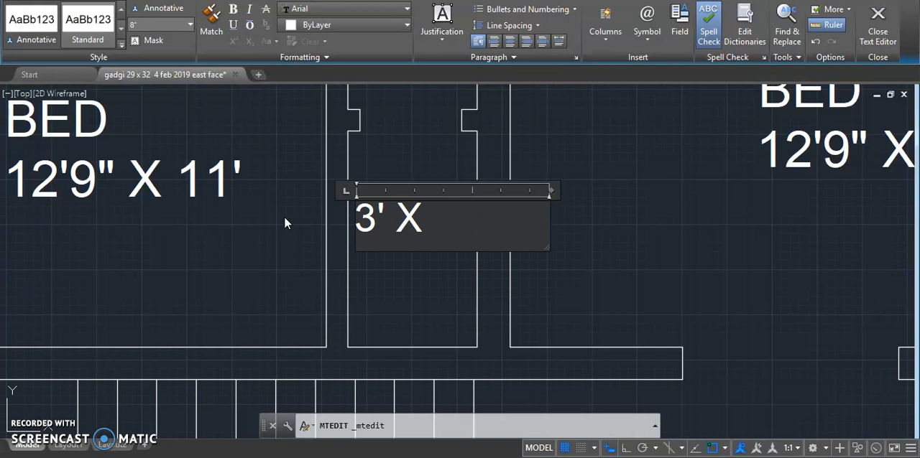
type("5'")
left_click_drag(507, 225, 332, 219)
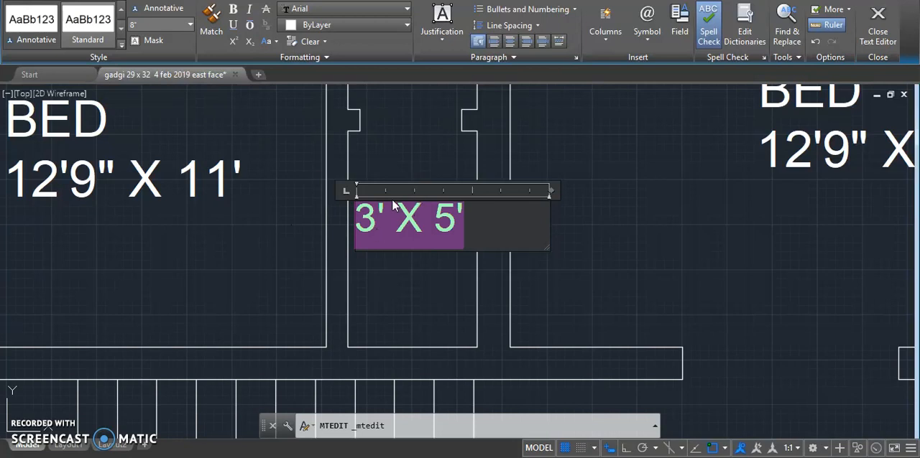
left_click(360, 220)
type("PUJA")
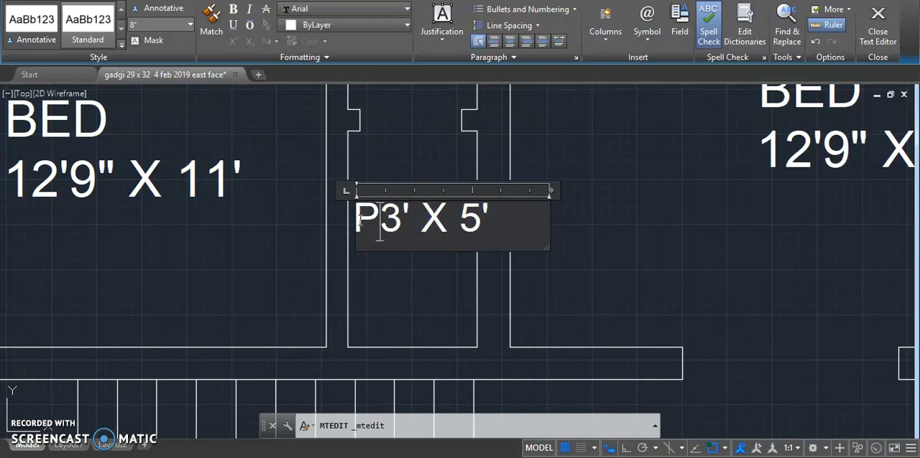
key("Return")
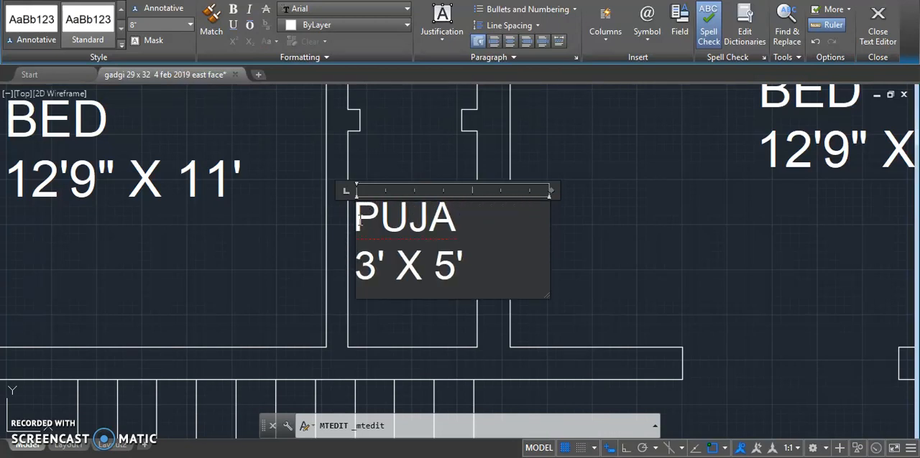
- Set the height of the whole PUJA label to 7" and finish editing the text
left_click_drag(490, 270, 263, 226)
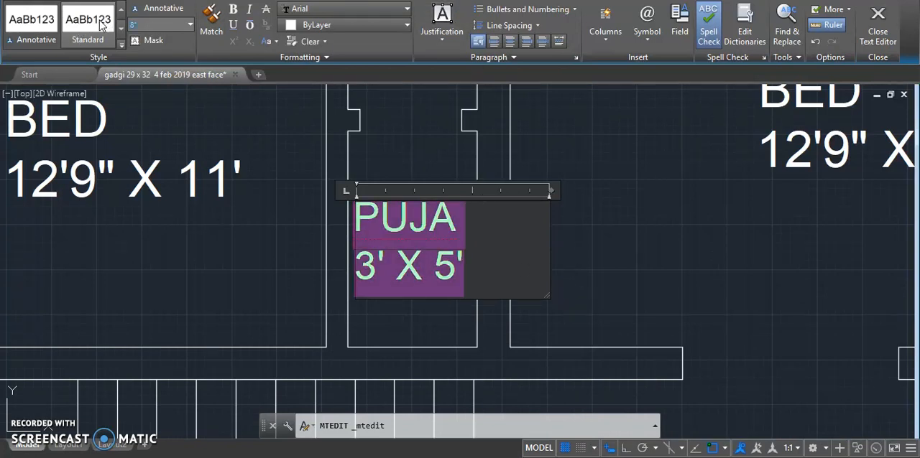
type("7")
key("Return")
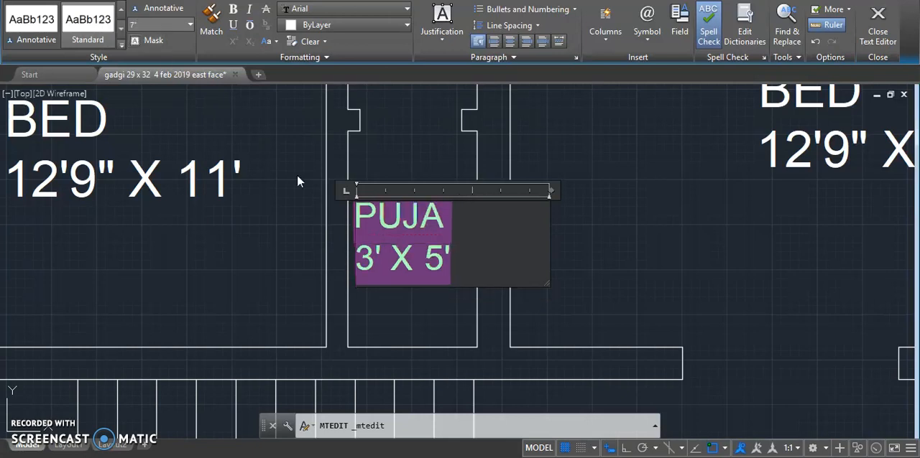
left_click(265, 265)
- Shift the PUJA label slightly right so it sits centred between the small room's walls
left_click(379, 208)
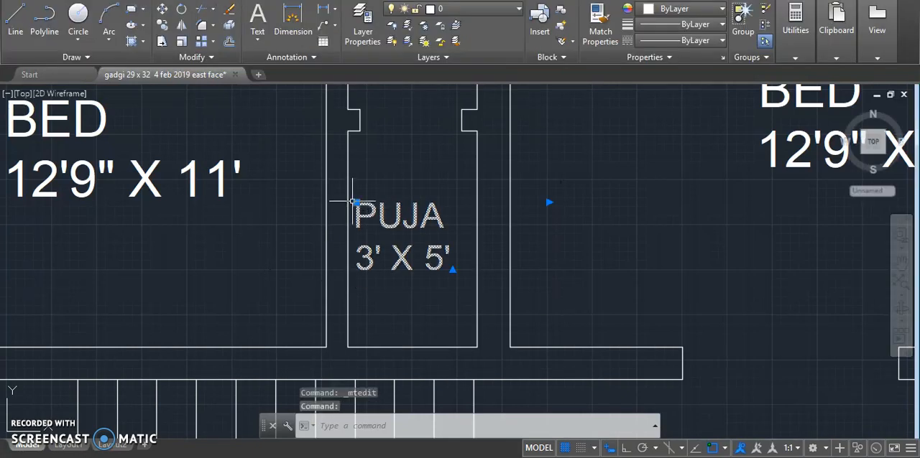
left_click(353, 200)
left_click(374, 204)
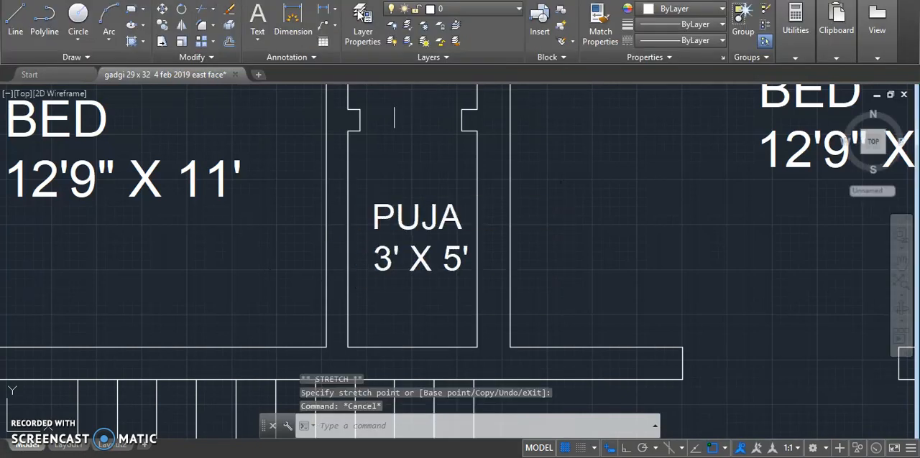
- Check the PUJA room's inner width along its lower wall with a trial dimension, without placing it
left_click(291, 21)
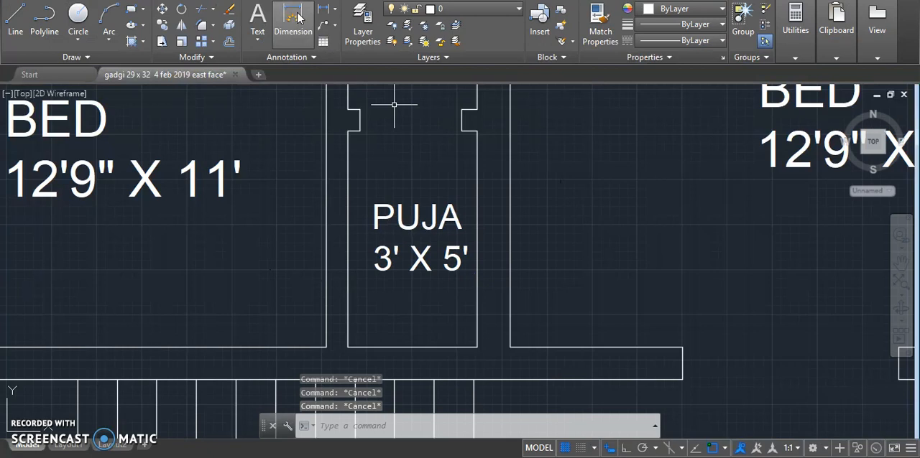
left_click(348, 347)
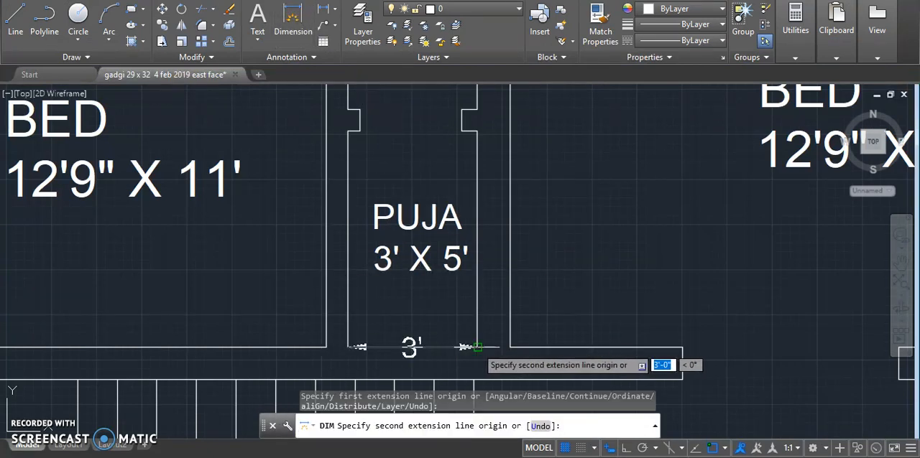
key("Escape")
scroll(408, 291, "down", 4)
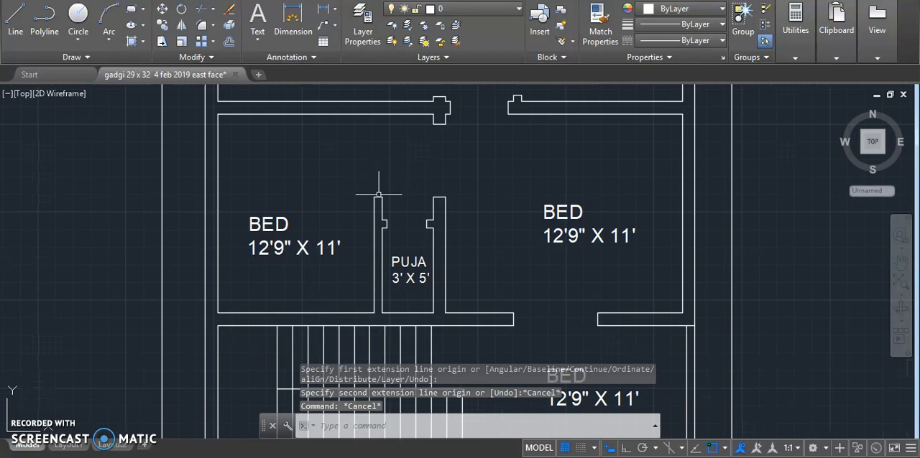
- Check the inner width of the room left of PUJA along its lower wall, without placing the dimension
scroll(369, 180, "down", 2)
scroll(304, 240, "up", 4)
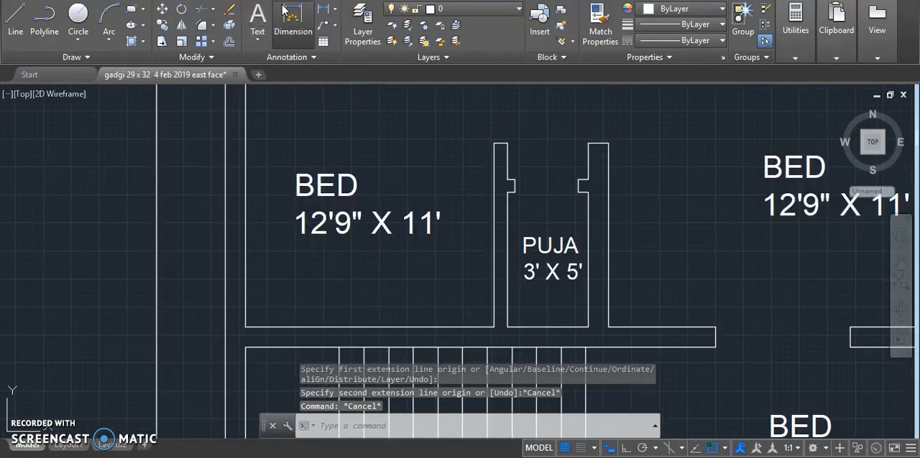
left_click(293, 14)
left_click(245, 327)
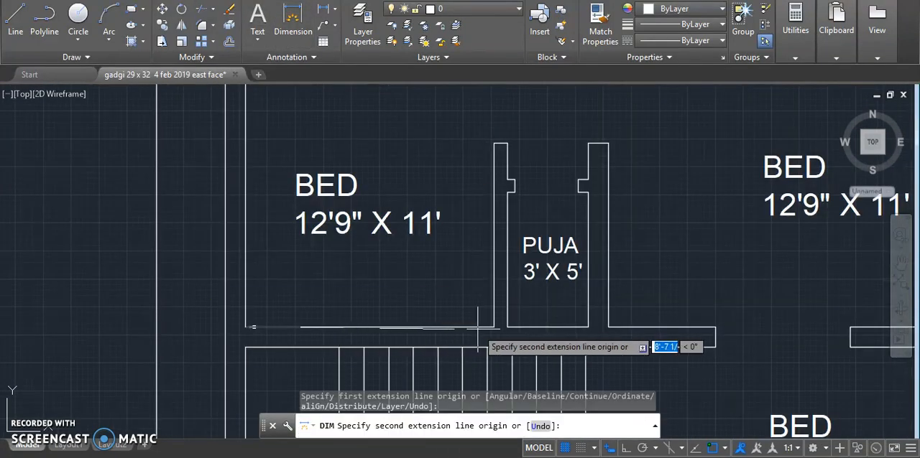
key("Escape")
key("Escape")
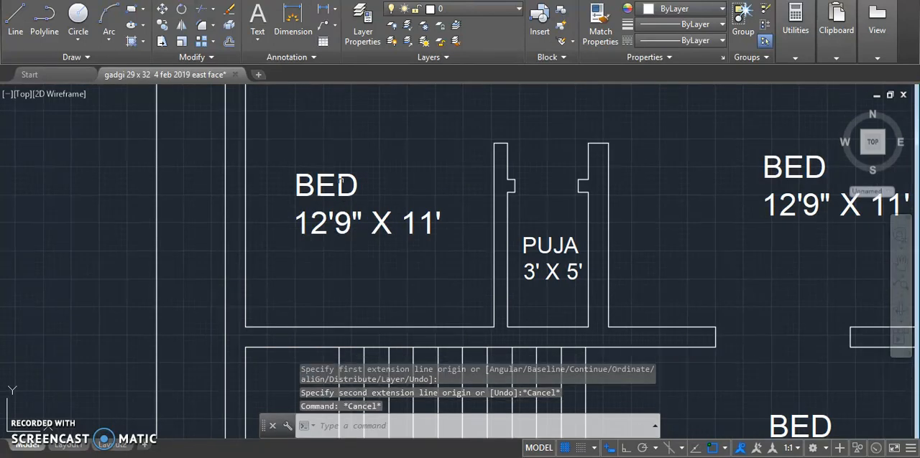
- Replace the BED label left of the PUJA room with "KITCHEN" and "9'3" X 11'9"" on a second line
double_click(313, 178)
scroll(372, 295, "down", 2)
scroll(362, 248, "up", 3)
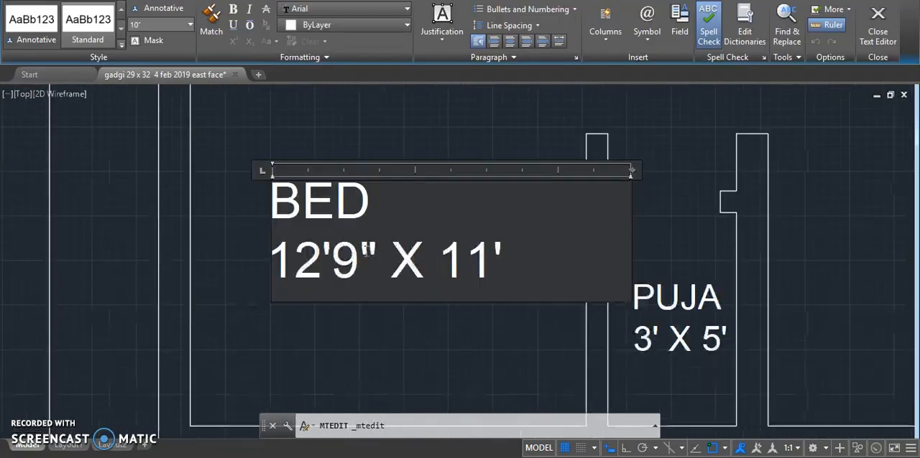
left_click_drag(391, 280, 276, 237)
left_click_drag(530, 247, 221, 191)
type("KITCHEN")
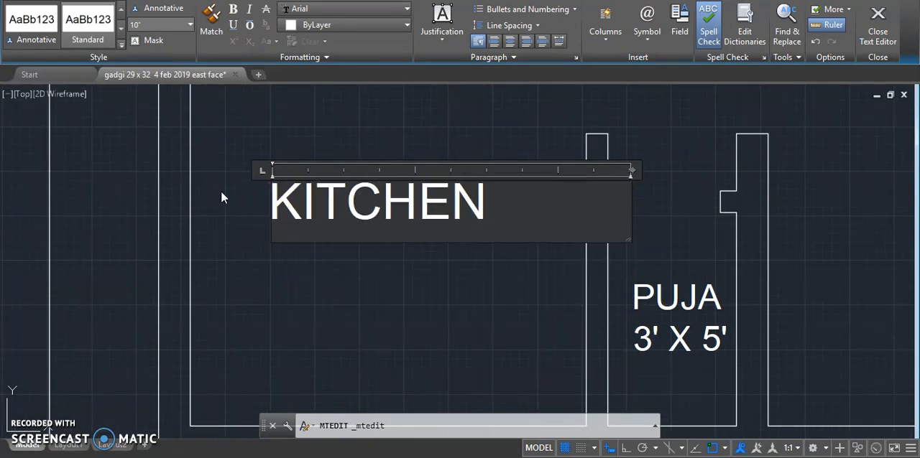
key("Return")
type("9")
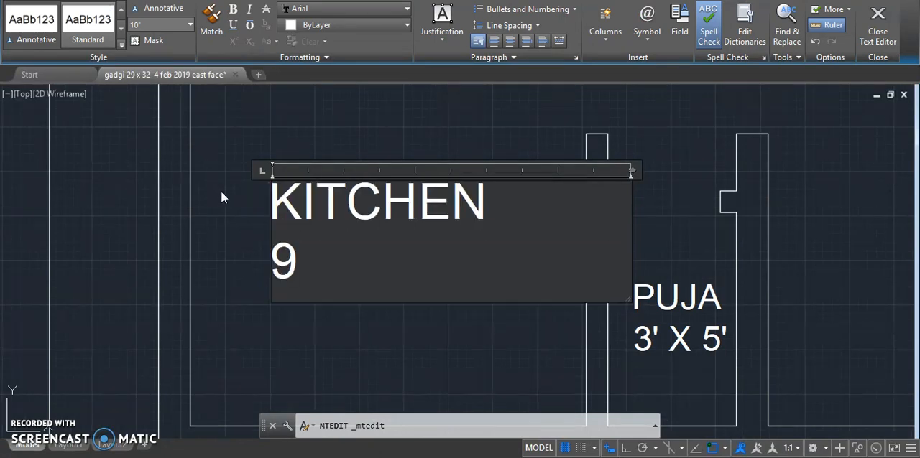
type("'3\" X ")
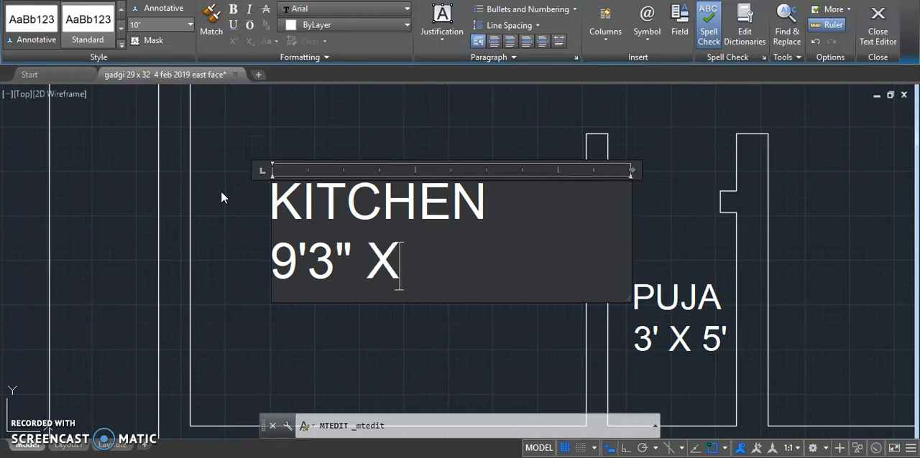
type("11'9\"")
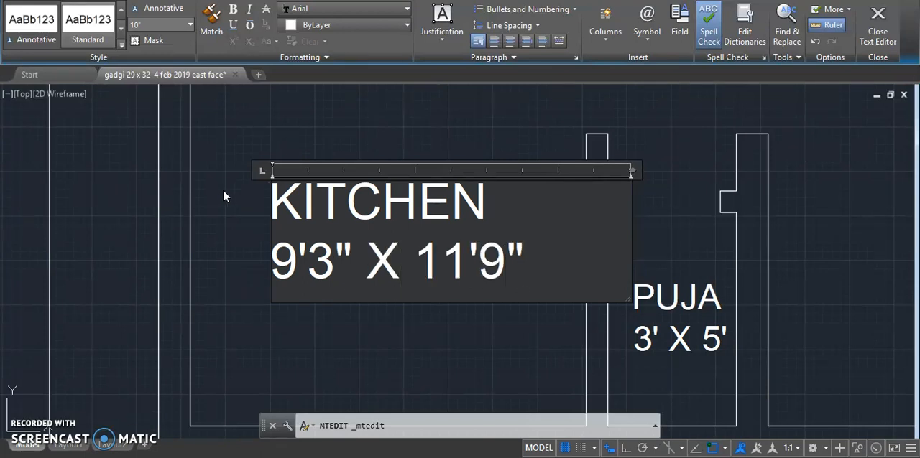
left_click(229, 237)
- Check the width of the room right of PUJA along its upper wall, without placing the dimension
scroll(230, 237, "down", 2)
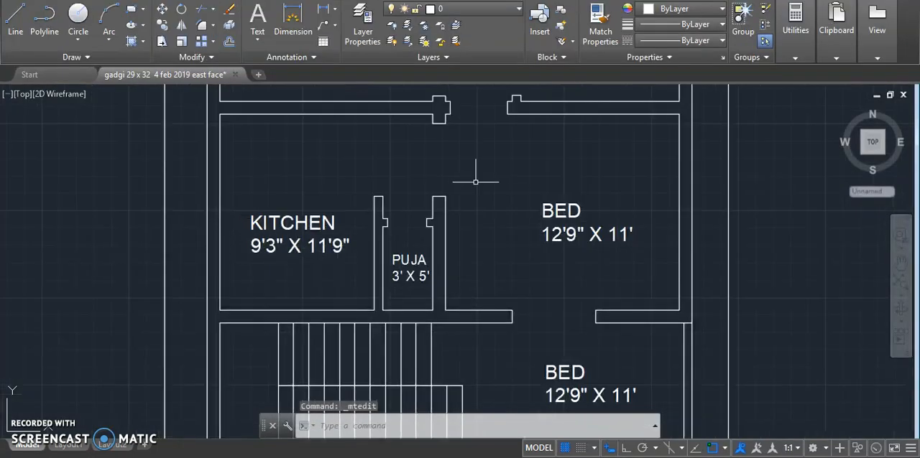
scroll(649, 175, "up", 3)
scroll(391, 230, "down", 3)
left_click(294, 21)
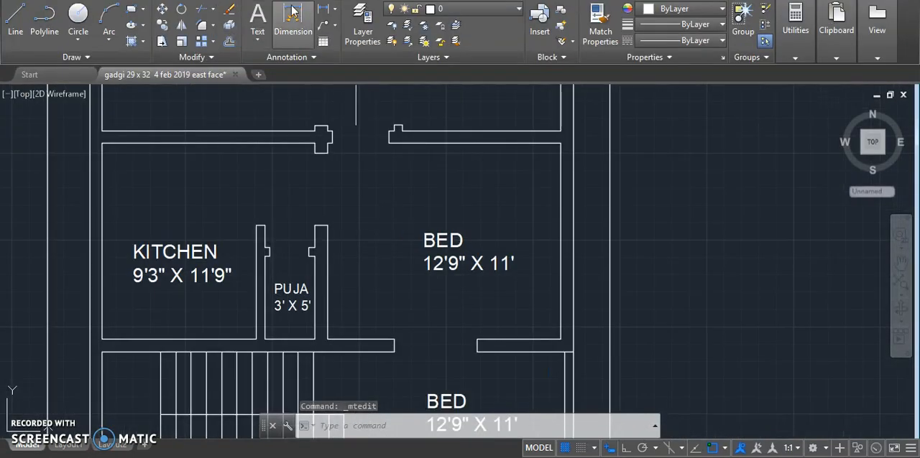
left_click(558, 143)
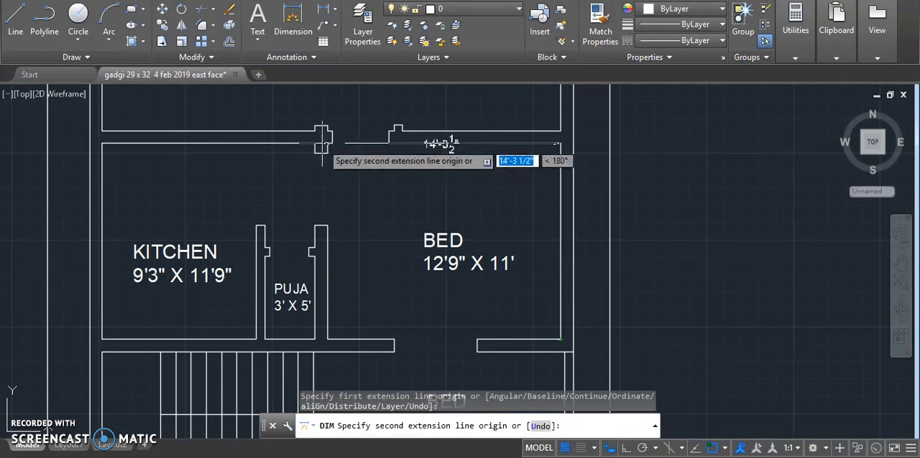
key("Escape")
key("Escape")
- Replace the BED label right of the PUJA room with "HALL" and "14' X 11'9"" on a second line
left_click(443, 242)
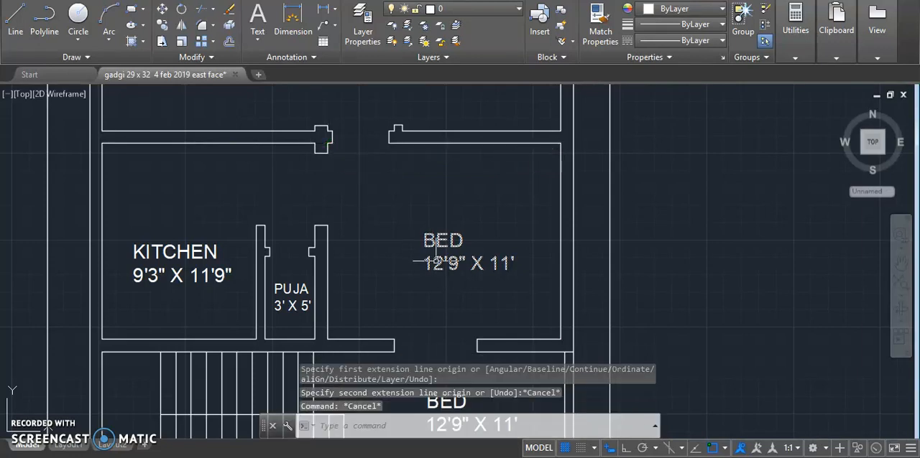
double_click(524, 267)
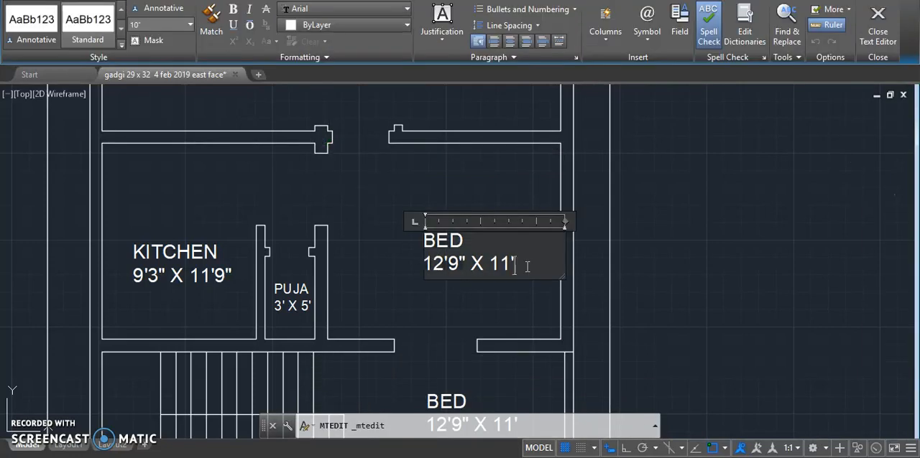
type("HALL")
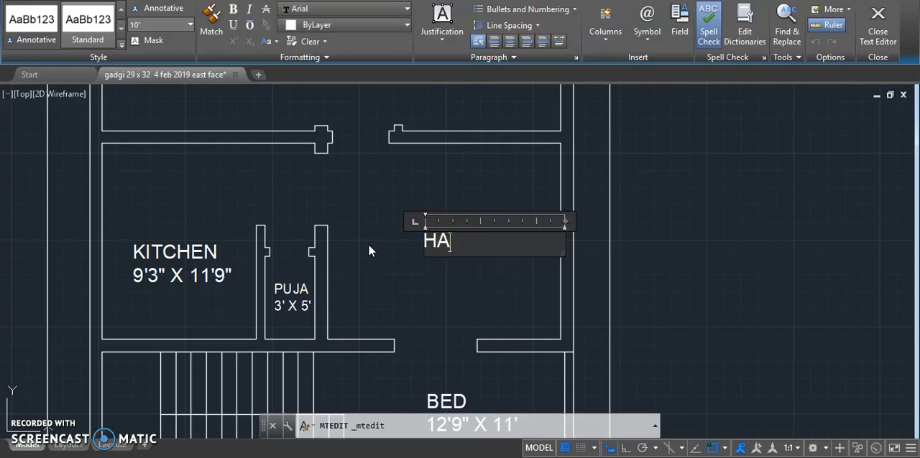
key("Return")
type("11")
key("BackSpace")
key("BackSpace")
key("BackSpace")
type("14' X 11'9\"")
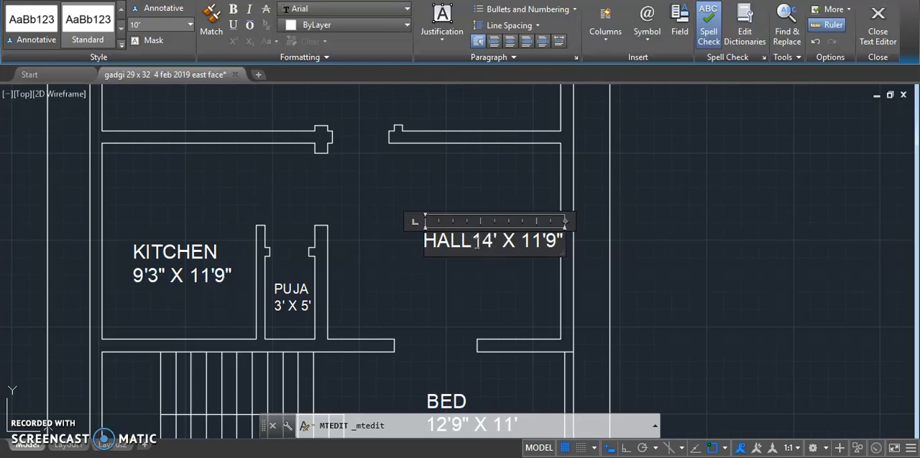
left_click(475, 242)
key("Return")
left_click(390, 271)
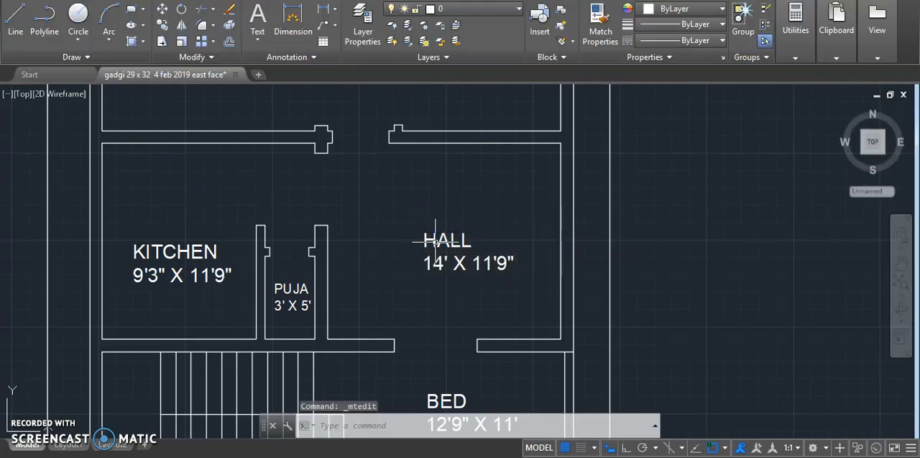
scroll(410, 280, "down", 4)
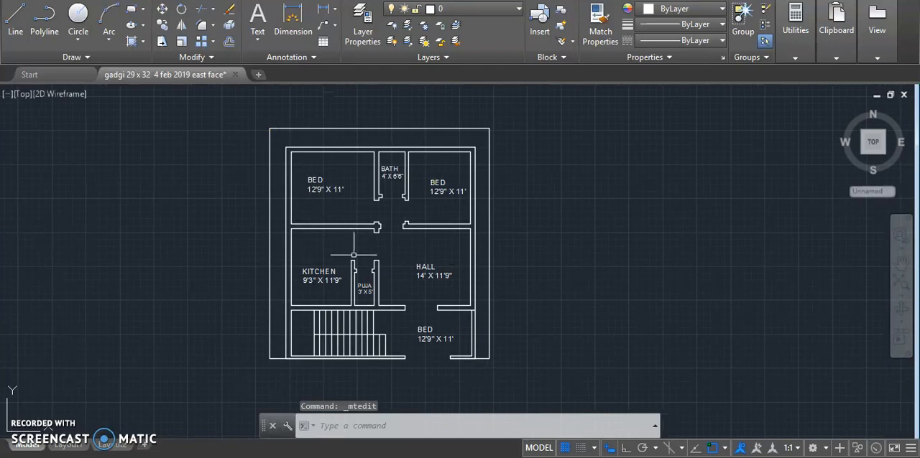
scroll(284, 130, "up", 3)
scroll(283, 182, "down", 3)
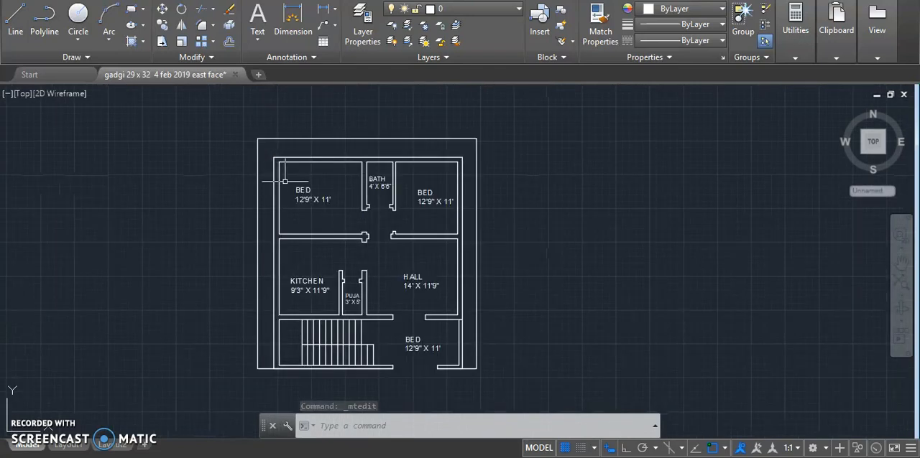
- Review the room labels across the floor plan and save the drawing
scroll(411, 352, "up", 2)
scroll(412, 353, "down", 2)
scroll(429, 327, "up", 4)
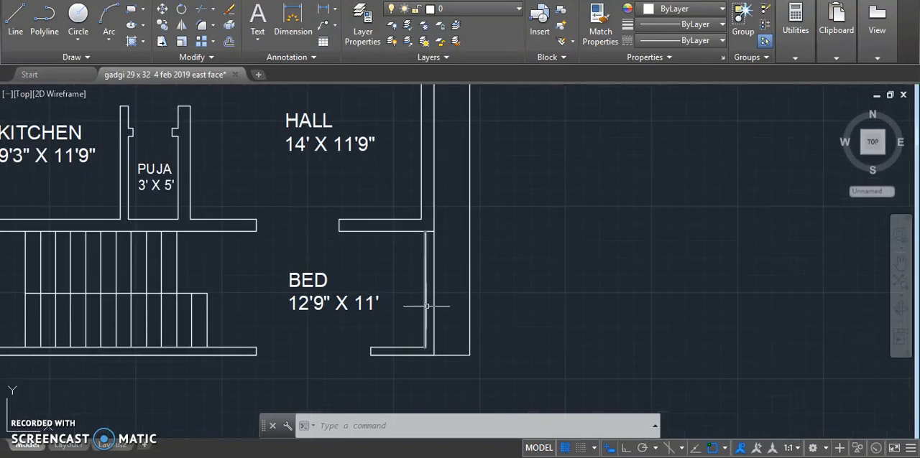
mouse_move(426, 306)
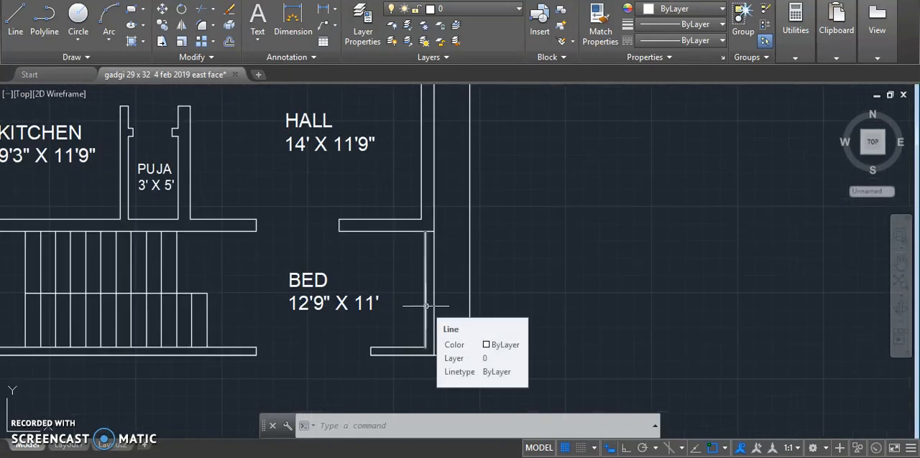
scroll(549, 332, "down", 5)
scroll(507, 230, "up", 2)
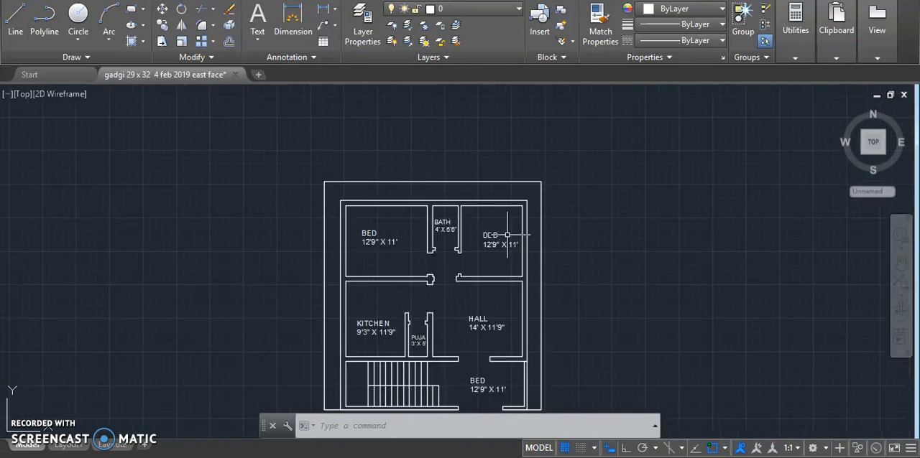
mouse_move(438, 231)
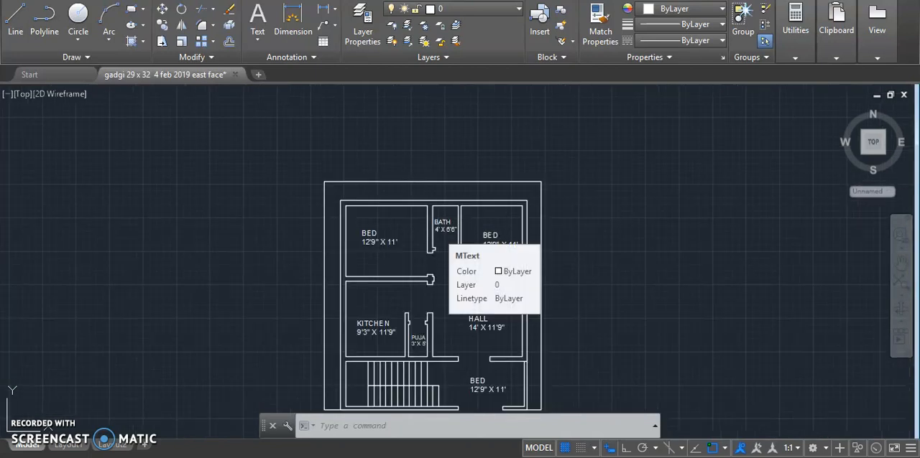
key("ctrl+s")
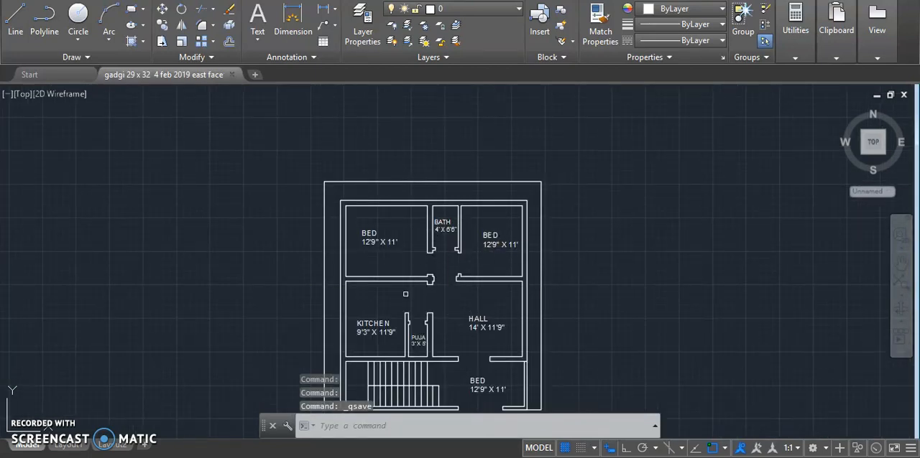
- Draw a rectangle 9" wide and 15" high in the empty space left of the floor plan
scroll(431, 148, "down", 2)
scroll(431, 148, "up", 4)
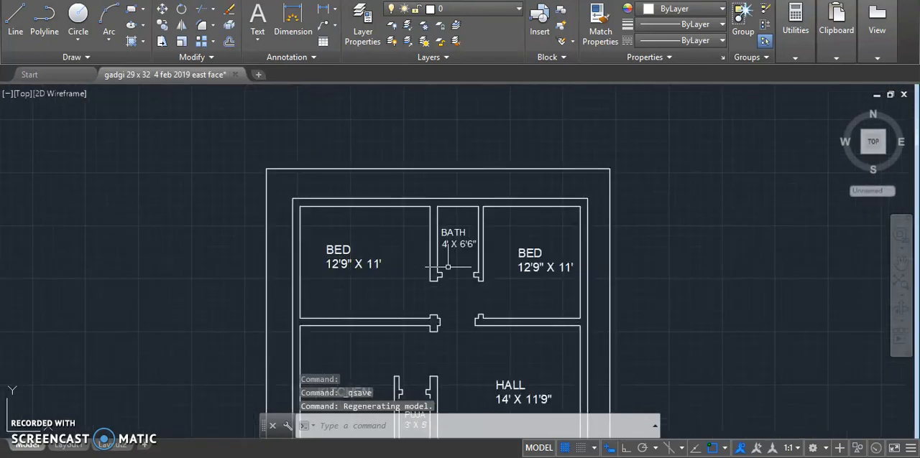
left_click(134, 10)
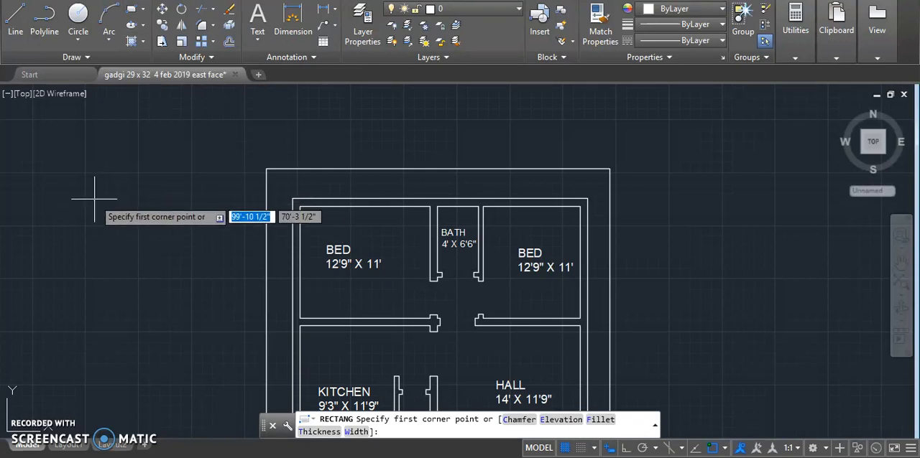
left_click(94, 200)
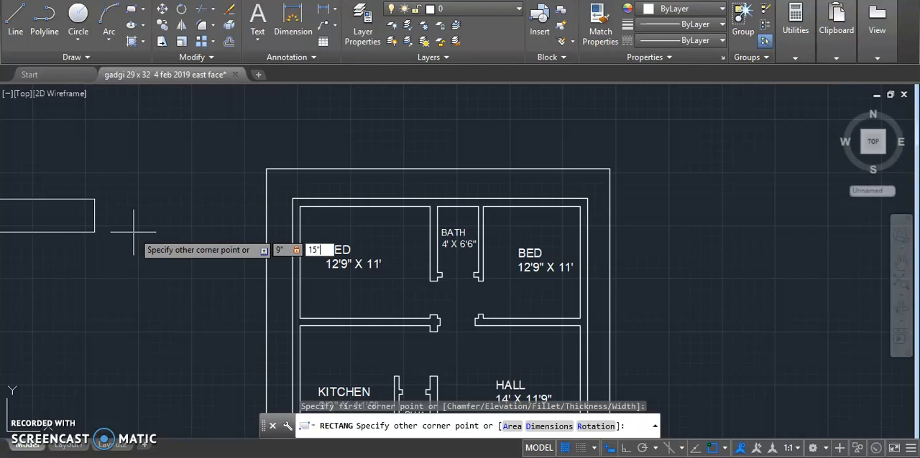
key("Return")
- Draw both diagonals corner to corner inside the 9" x 15" rectangle to form a column symbol
scroll(80, 182, "up", 2)
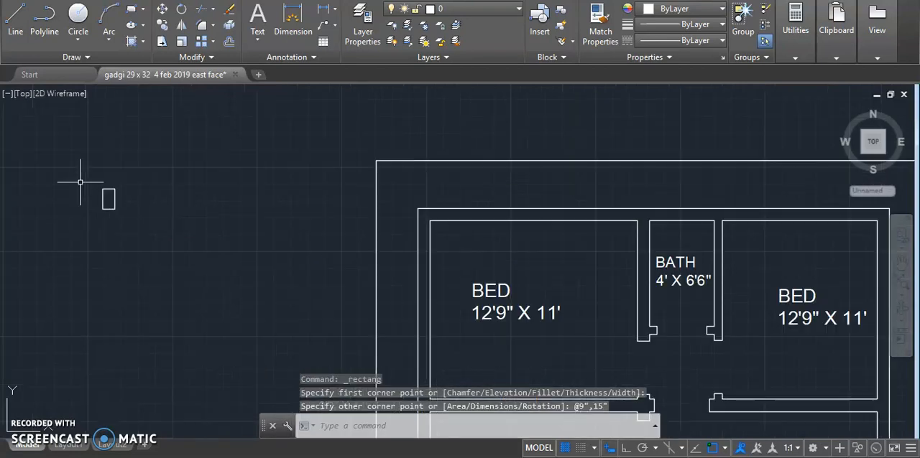
scroll(100, 200, "up", 4)
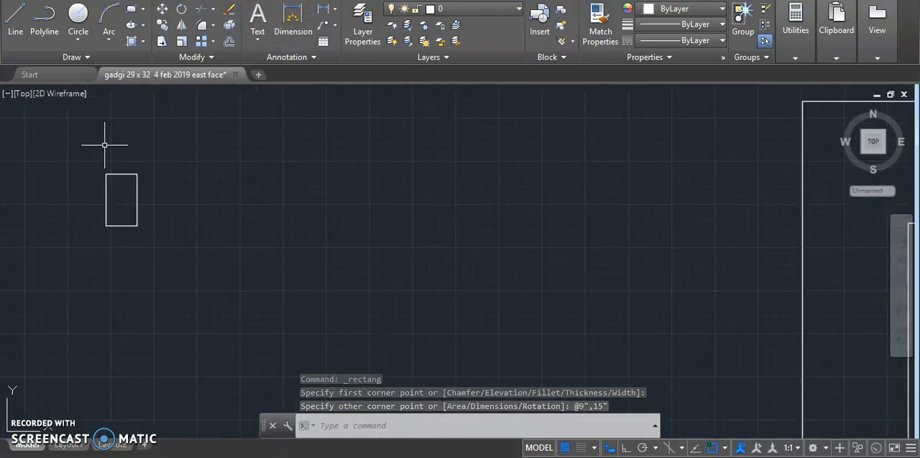
left_click(16, 25)
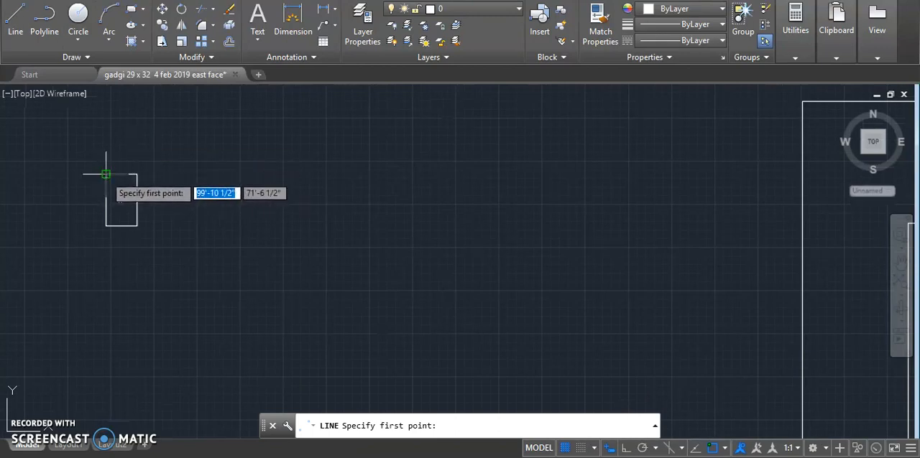
left_click(106, 174)
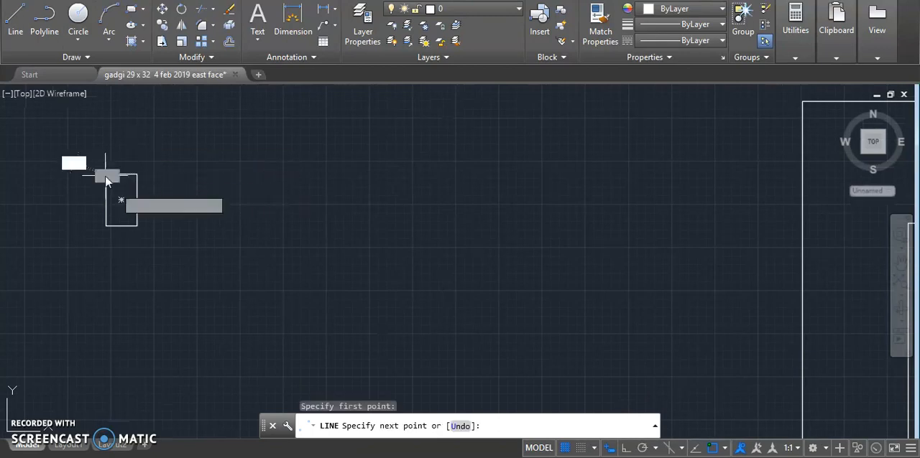
left_click(136, 226)
key("Escape")
key("Return")
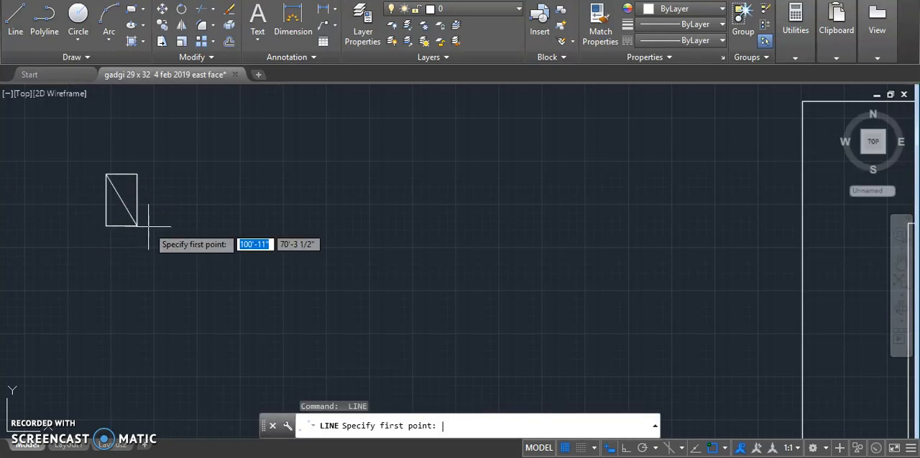
left_click(106, 226)
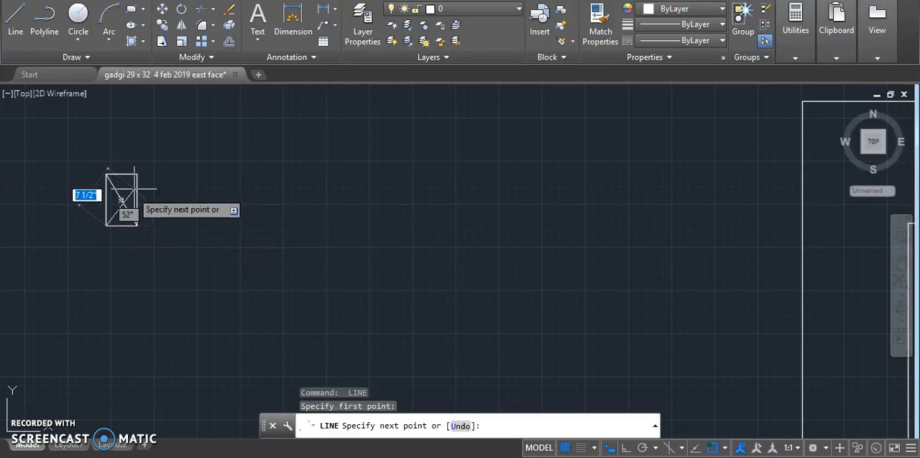
left_click(137, 175)
key("Escape")
key("Escape")
key("Escape")
left_click(69, 146)
left_click(160, 233)
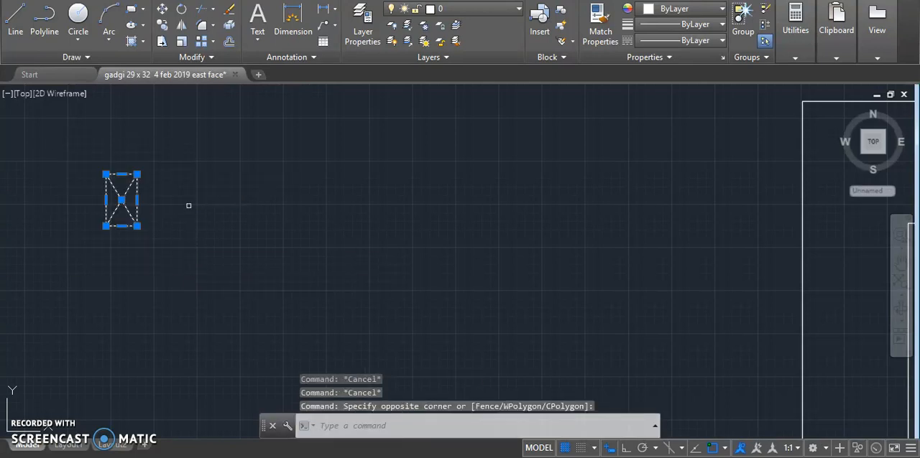
right_click(189, 206)
left_click(219, 291)
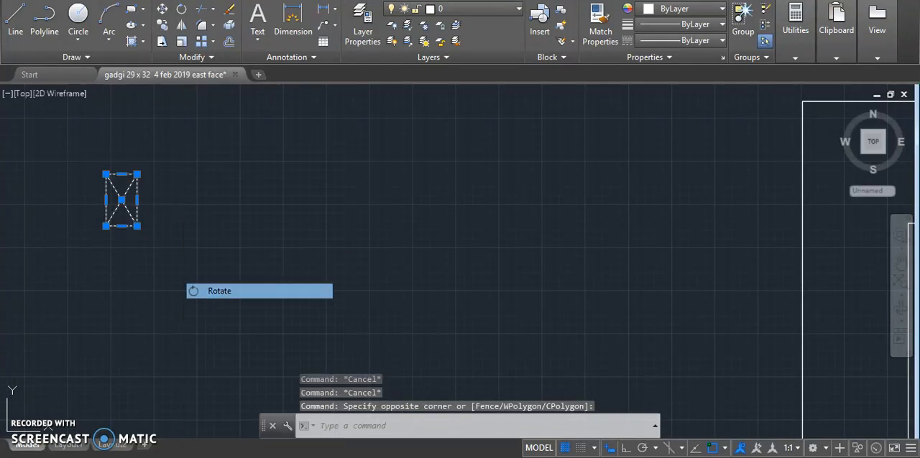
left_click(123, 200)
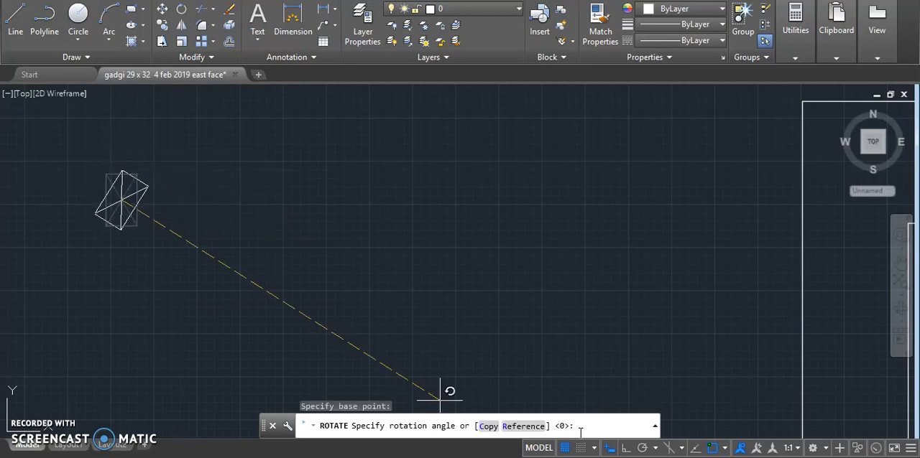
key("Escape")
- Copy the crossed column rectangle to the empty space between the original and the floor plan
left_click(54, 148)
left_click(195, 296)
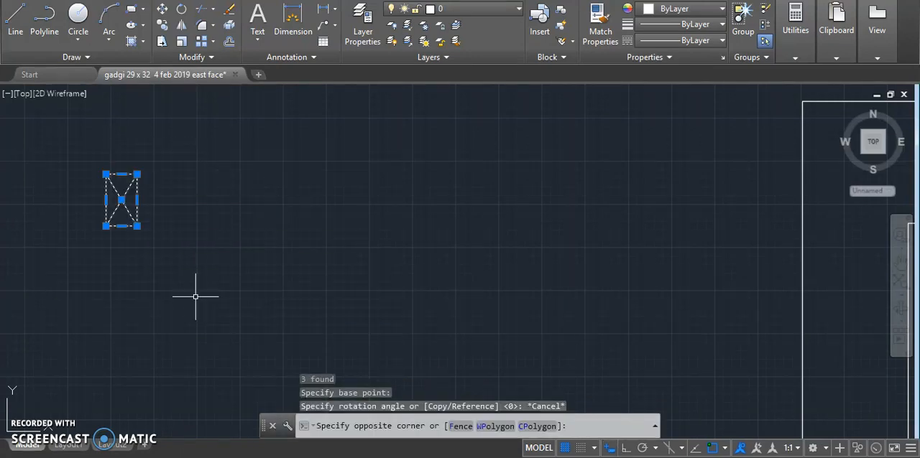
right_click(107, 218)
left_click(153, 261)
left_click(122, 180)
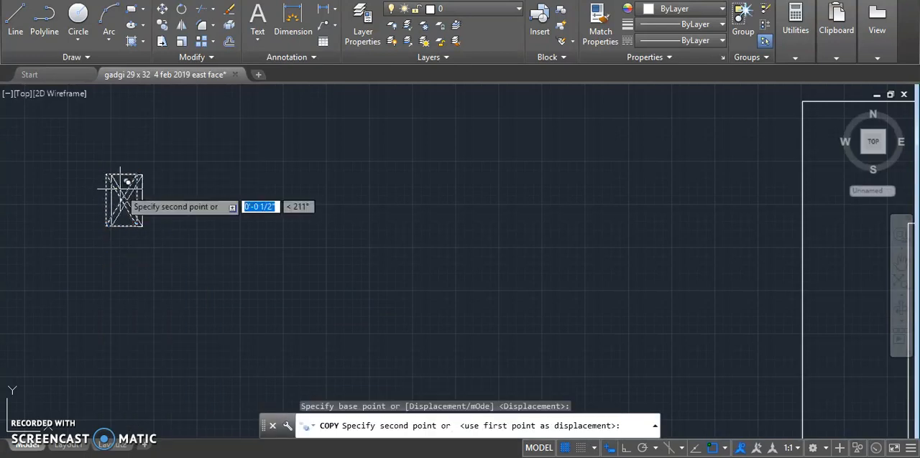
left_click(581, 175)
key("Escape")
- Rotate the copied column symbol 90° about its center, with Ortho on, so it lies horizontally
scroll(294, 217, "down", 2)
left_click(459, 181)
left_click(513, 237)
right_click(454, 195)
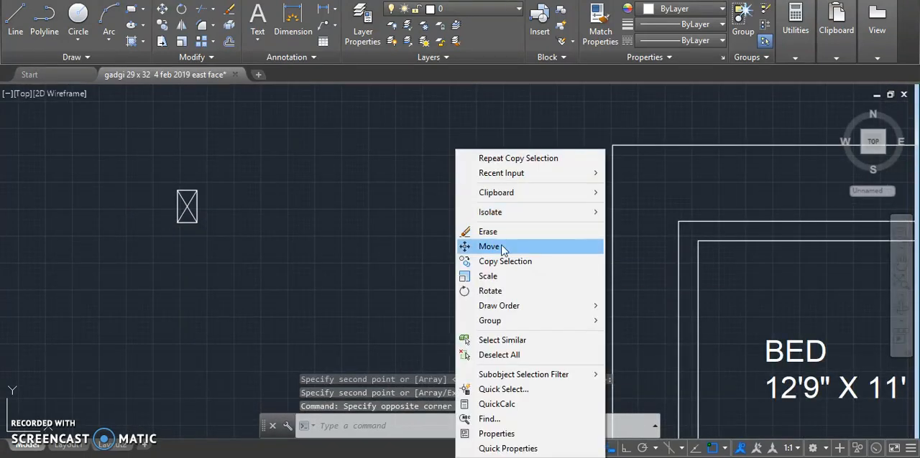
left_click(501, 292)
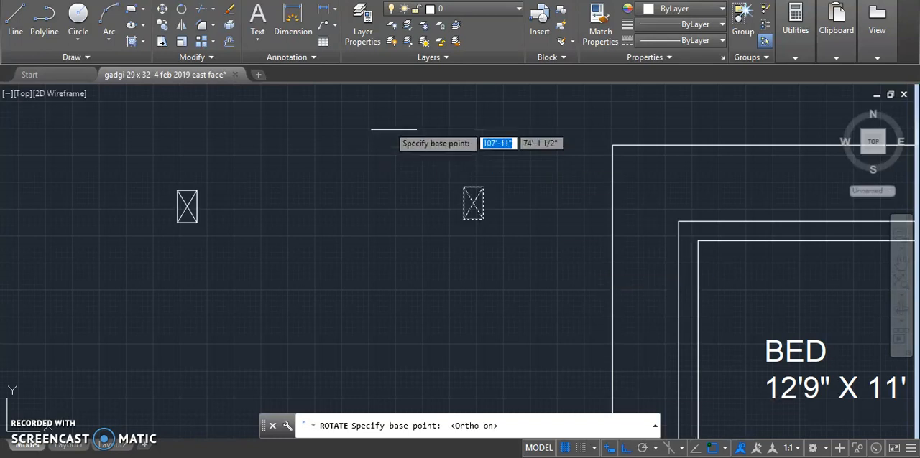
left_click(471, 202)
key("F8")
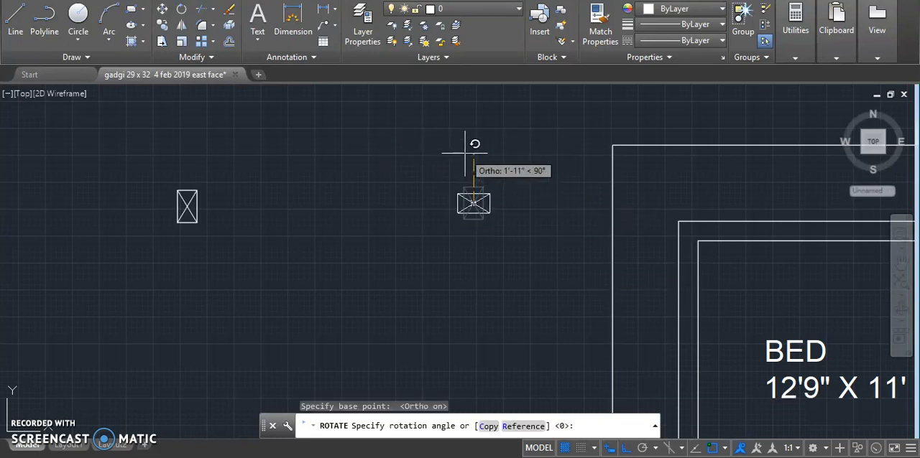
left_click(468, 150)
scroll(278, 231, "down", 4)
key("Escape")
key("Escape")
key("Escape")
- Copy the horizontal column symbol by its upper-left corner onto the upper-left outer wall corner of the plan, with Ortho off
scroll(357, 220, "up", 4)
left_click(332, 187)
left_click(452, 284)
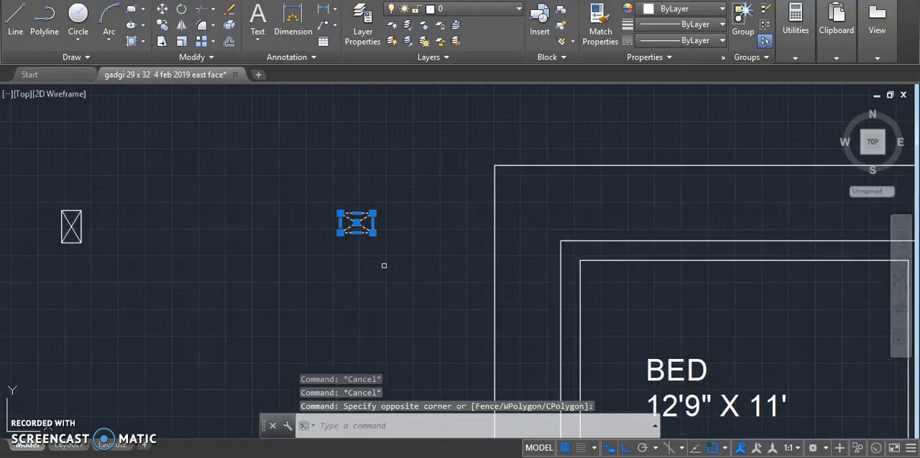
right_click(383, 264)
left_click(413, 263)
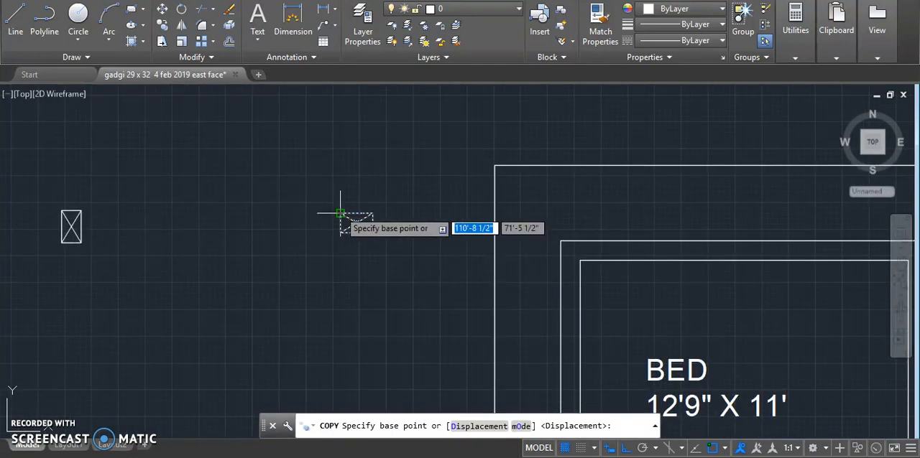
left_click(340, 213)
left_click(625, 449)
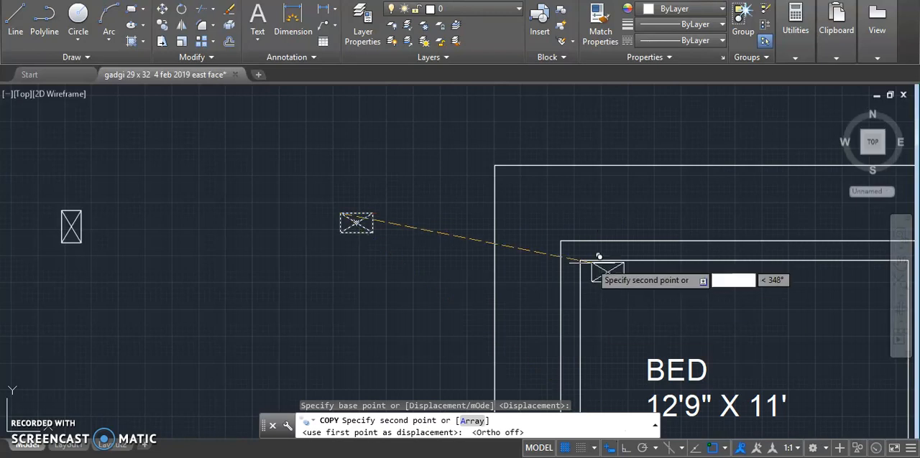
scroll(582, 255, "up", 5)
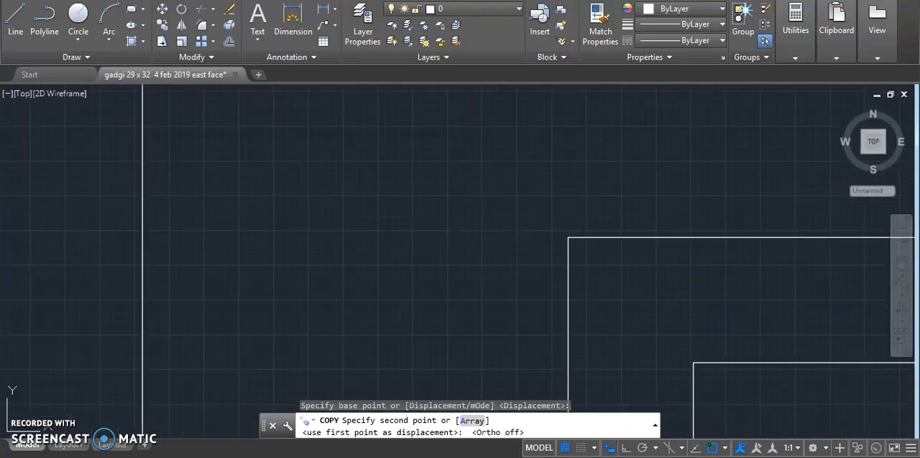
left_click(568, 237)
scroll(277, 181, "down", 6)
scroll(172, 198, "down", 2)
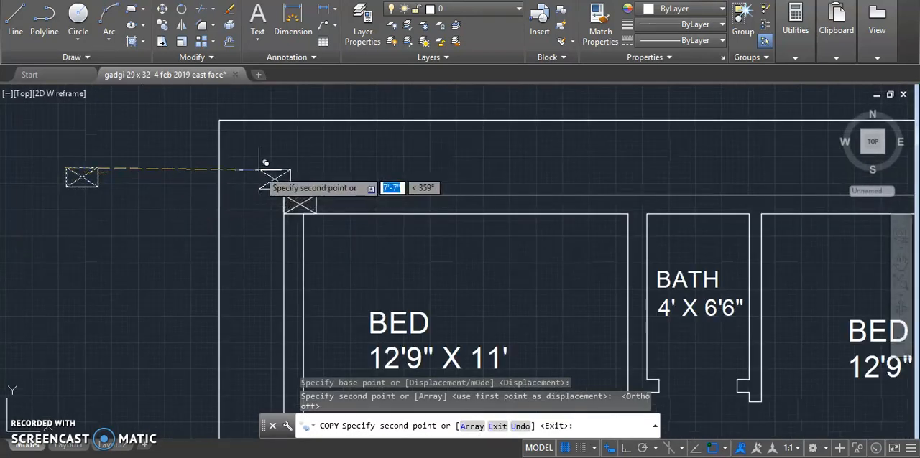
- Place another horizontal column copy where the KITCHEN's lower wall meets the left outer wall, and end the copying
scroll(295, 166, "down", 8)
scroll(305, 301, "up", 8)
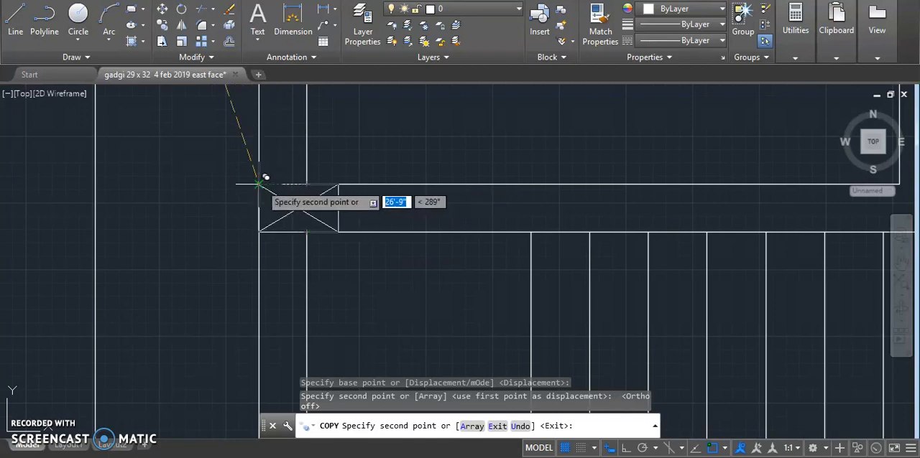
scroll(263, 179, "up", 3)
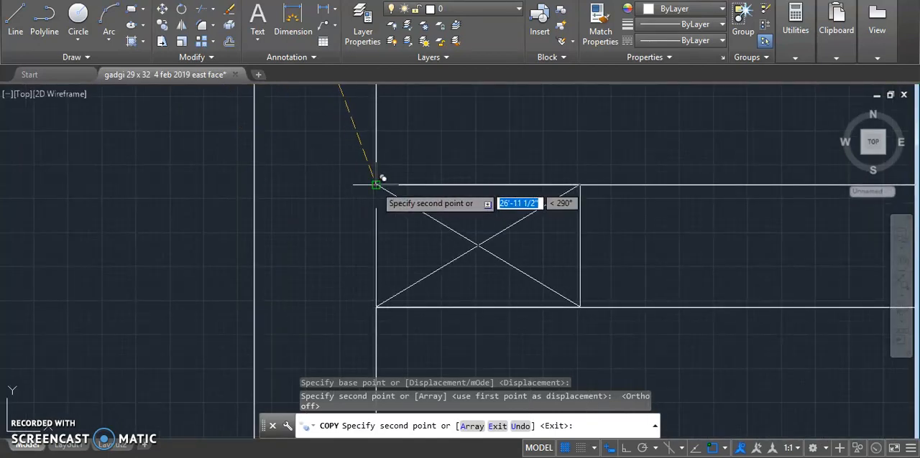
left_click(256, 186)
scroll(267, 251, "down", 5)
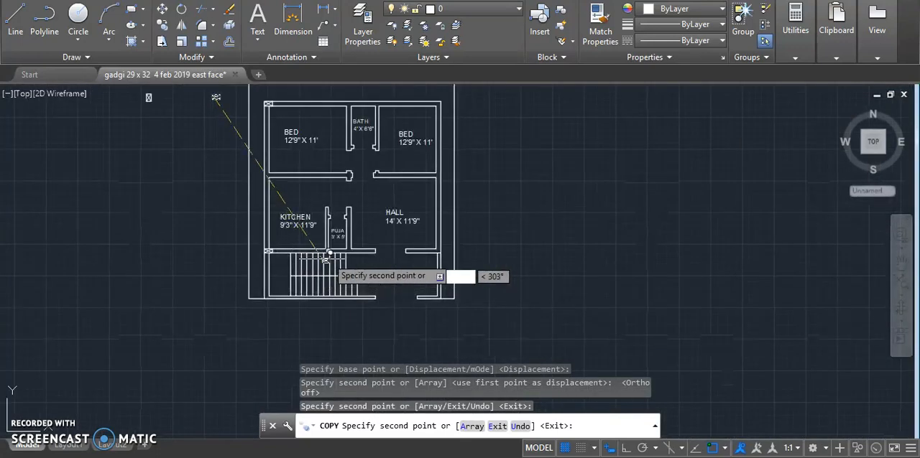
scroll(267, 106, "up", 3)
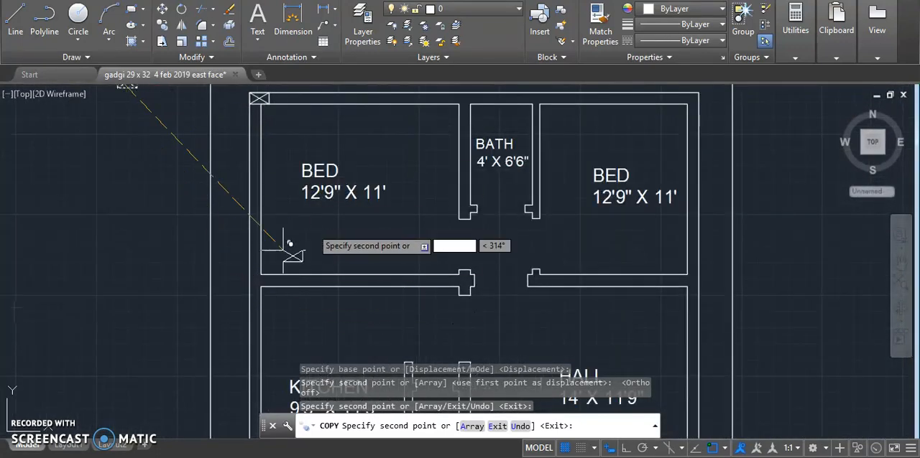
scroll(381, 230, "down", 4)
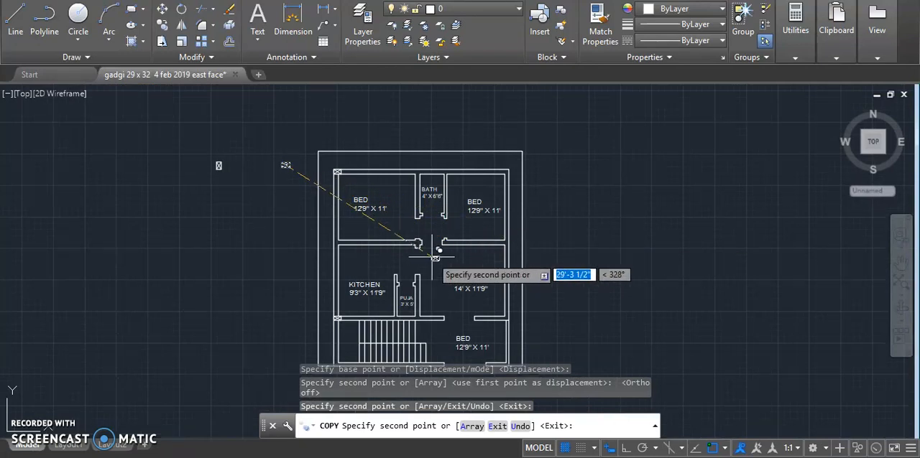
key("Escape")
- Copy the horizontal column symbol by its upper-right corner onto the top outer wall, where the wall between the upper-left BED and BATH meets it
left_click(265, 153)
right_click(268, 150)
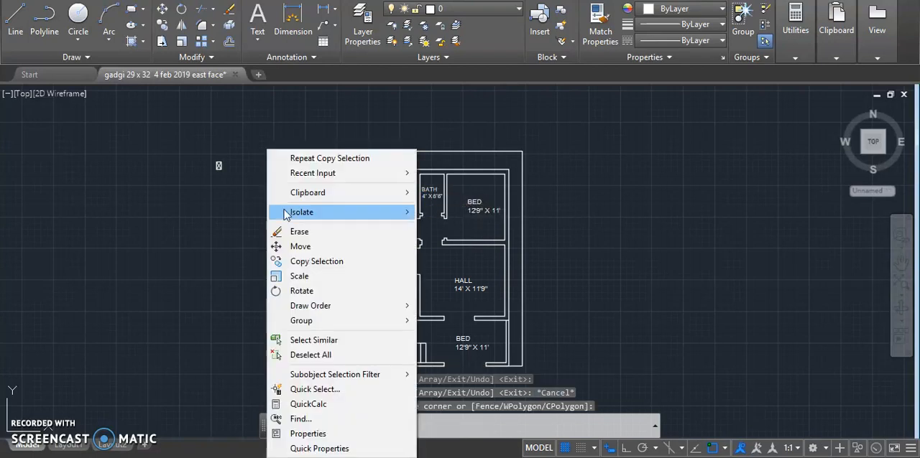
left_click(296, 268)
scroll(219, 169, "up", 8)
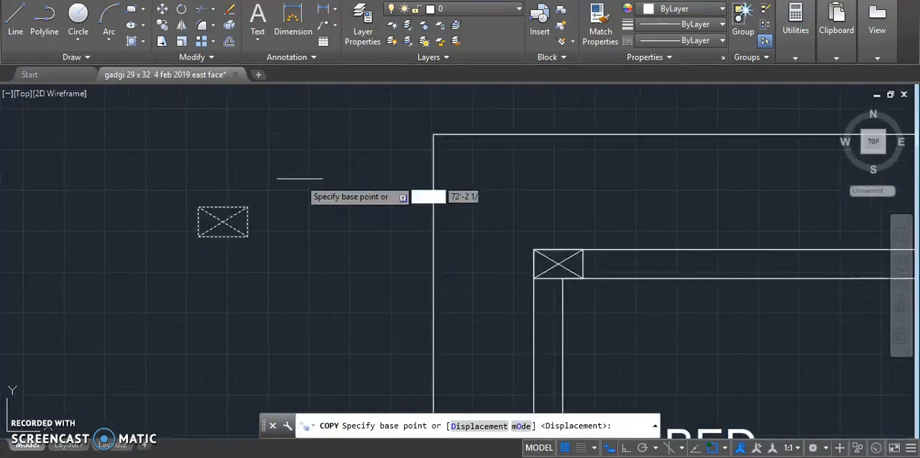
left_click(248, 207)
scroll(403, 206, "down", 5)
scroll(424, 232, "up", 5)
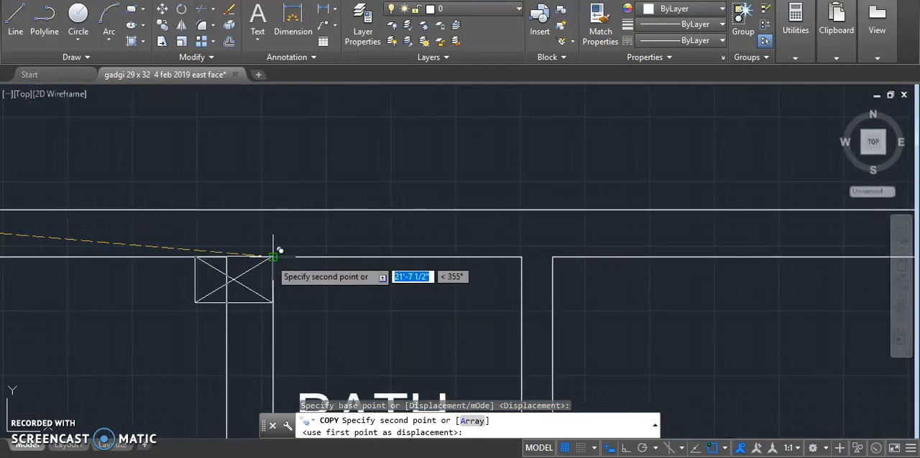
scroll(272, 211, "down", 4)
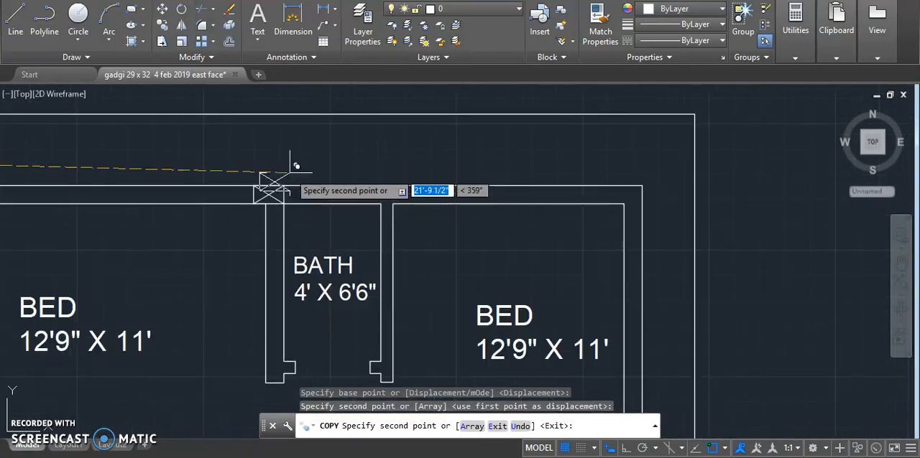
- Place another horizontal column copy on the upper-right outer wall corner of the plan
scroll(508, 177, "up", 5)
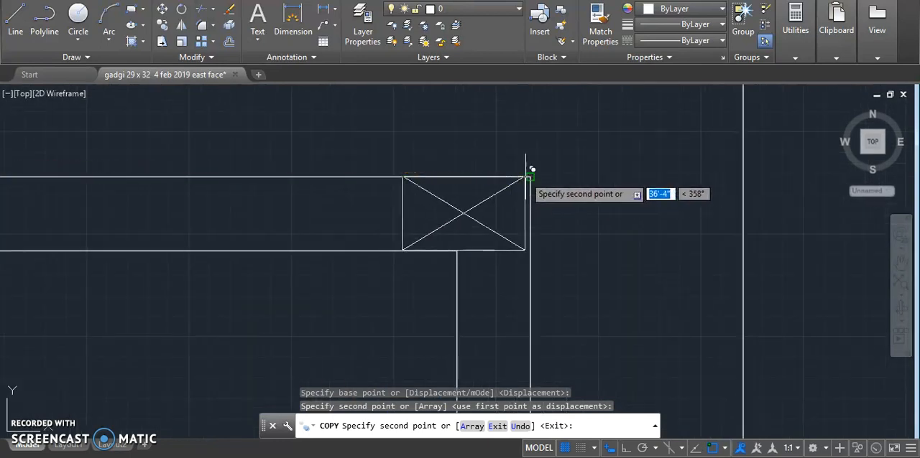
left_click(537, 173)
scroll(542, 161, "down", 5)
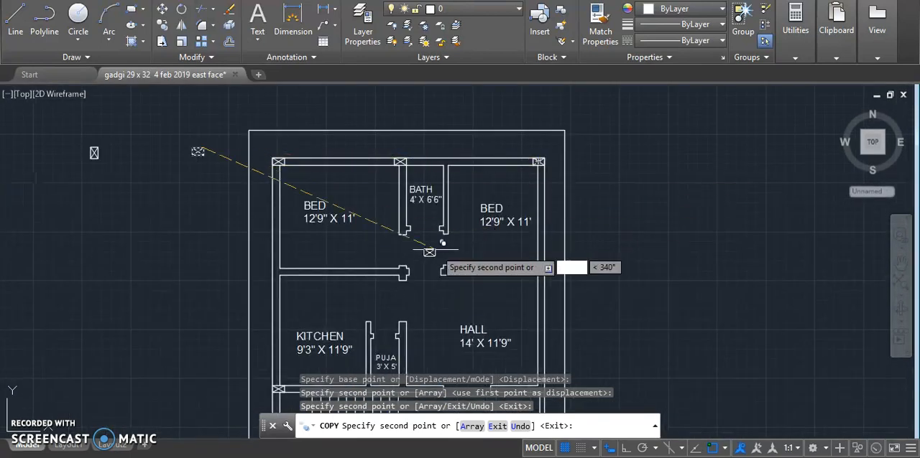
scroll(331, 199, "down", 4)
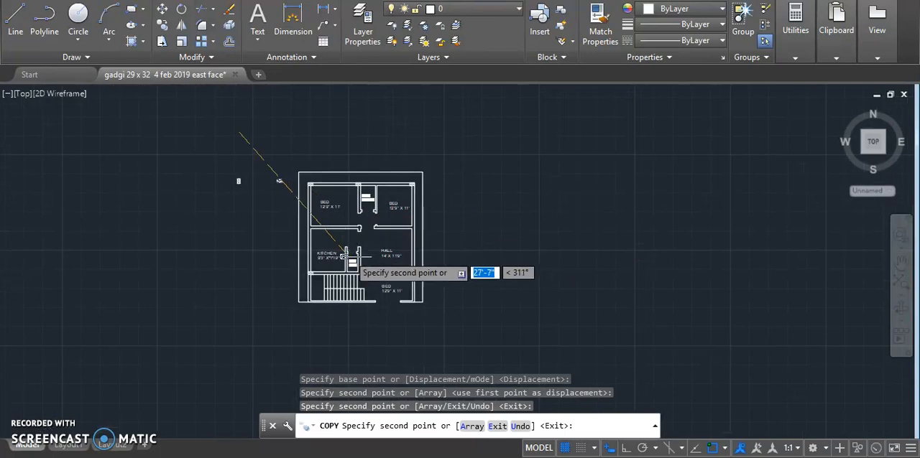
- Place horizontal column copies where the HALL's lower wall line meets the PUJA's right wall and the right outer wall
scroll(353, 266, "up", 6)
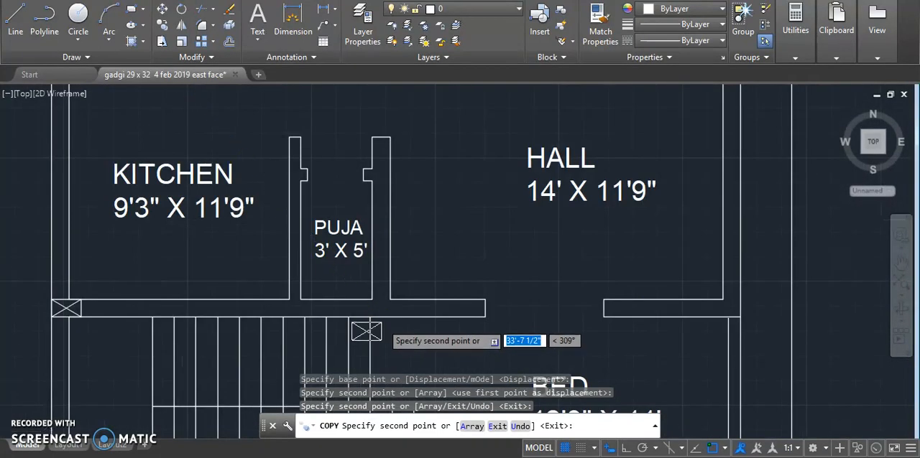
scroll(384, 302, "up", 4)
scroll(416, 237, "down", 8)
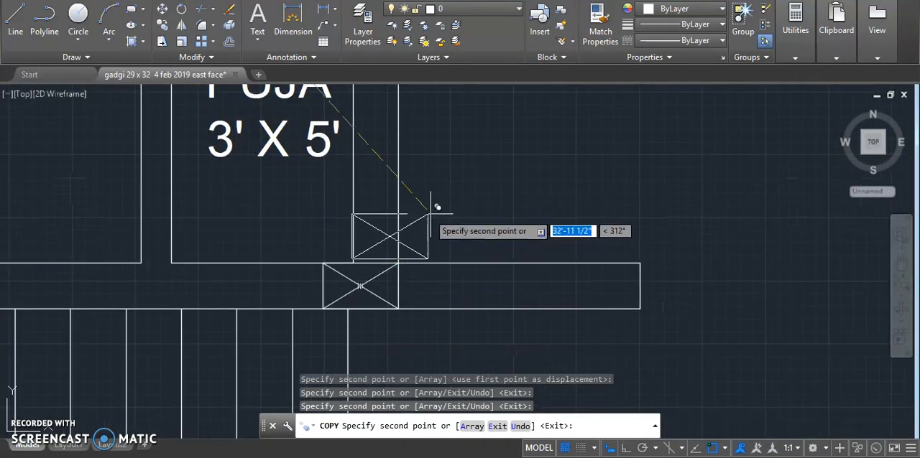
scroll(432, 180, "up", 2)
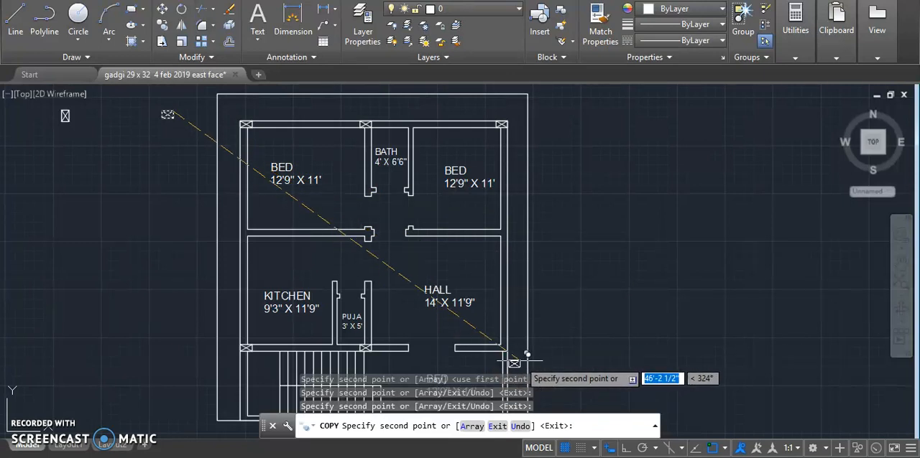
scroll(525, 359, "up", 5)
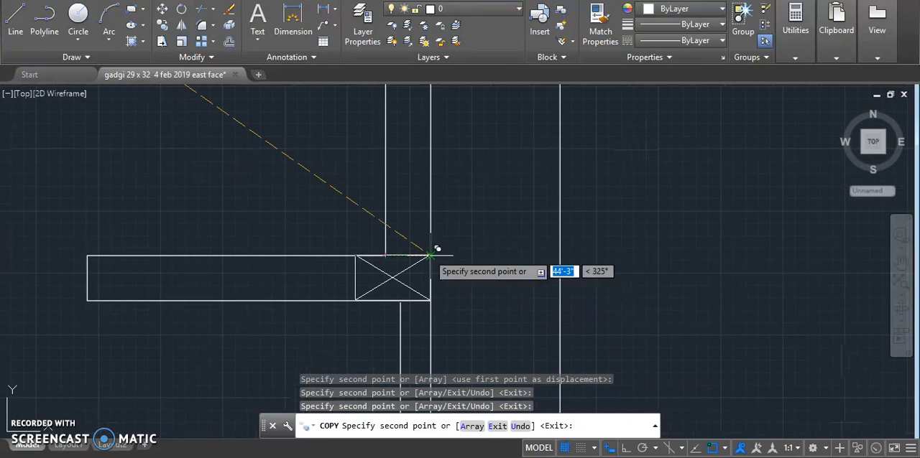
scroll(474, 237, "down", 6)
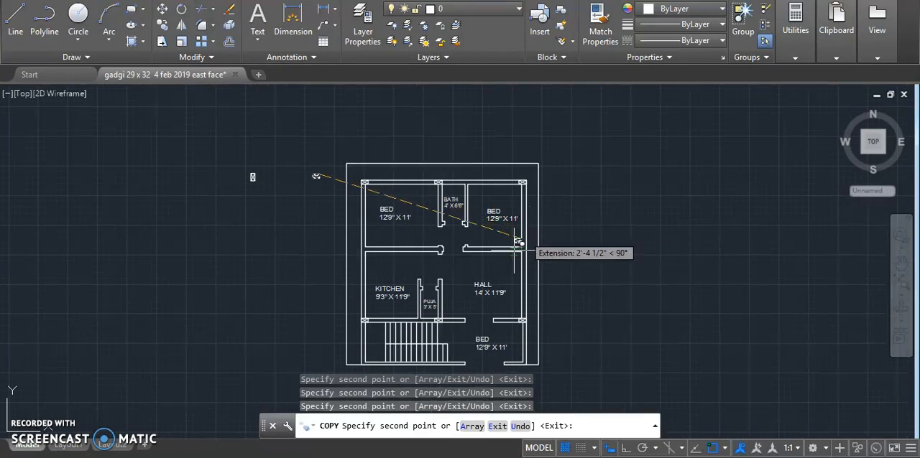
- Place a horizontal column copy at the inner end of the wall between the upper-left BED and KITCHEN, and end the copying
scroll(443, 251, "up", 8)
scroll(447, 260, "up", 4)
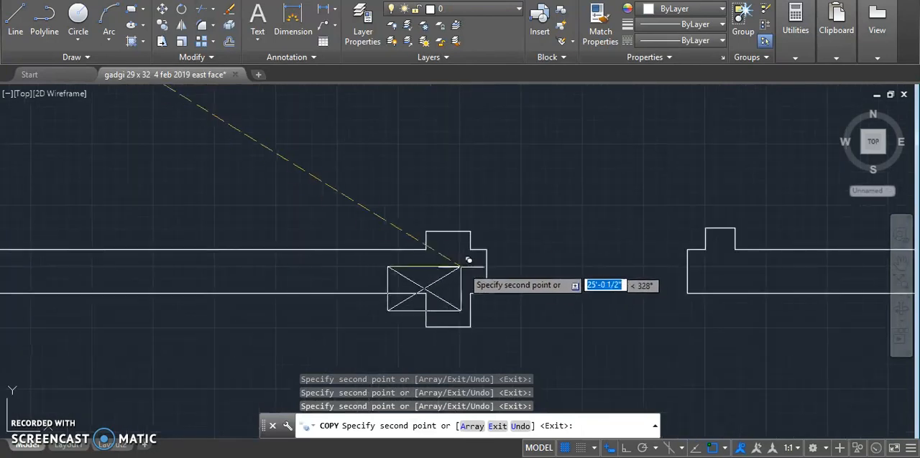
scroll(488, 248, "down", 8)
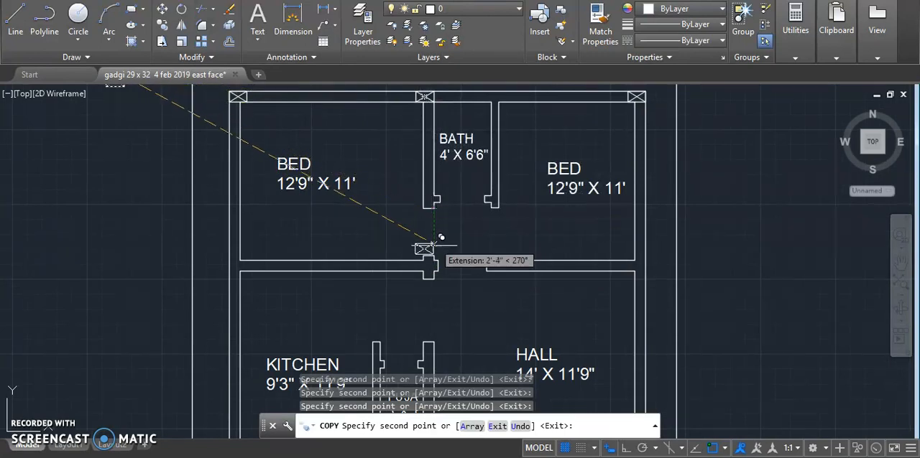
scroll(433, 256, "up", 4)
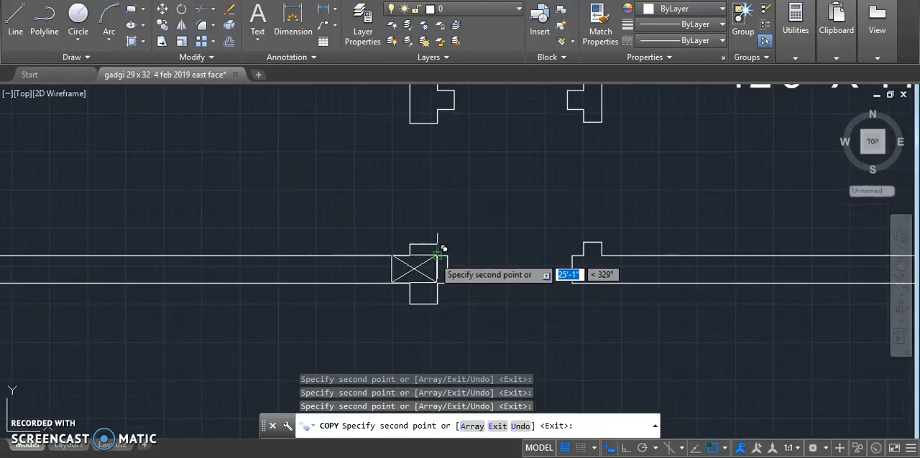
scroll(324, 266, "down", 5)
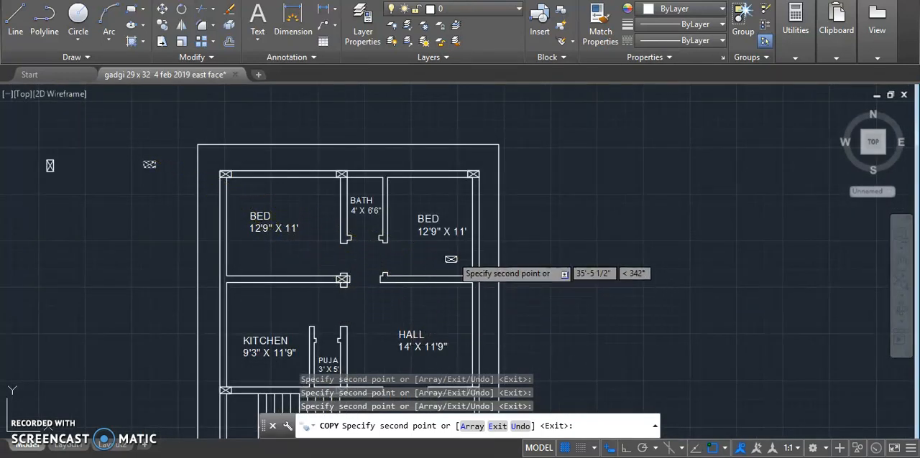
key("Escape")
- Copy the vertical column symbol by its lower-left corner onto the left outer wall, where the wall between BED and KITCHEN meets it
left_click_drag(32, 142, 74, 197)
right_click(74, 149)
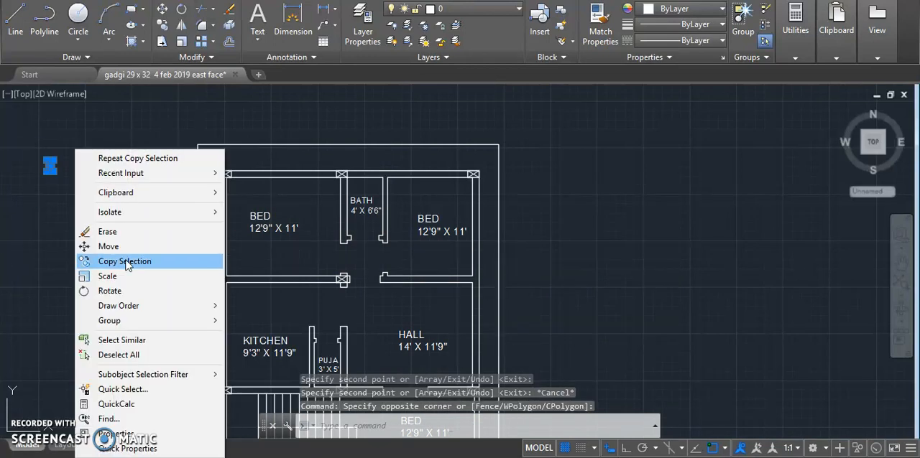
left_click(108, 260)
scroll(36, 174, "up", 4)
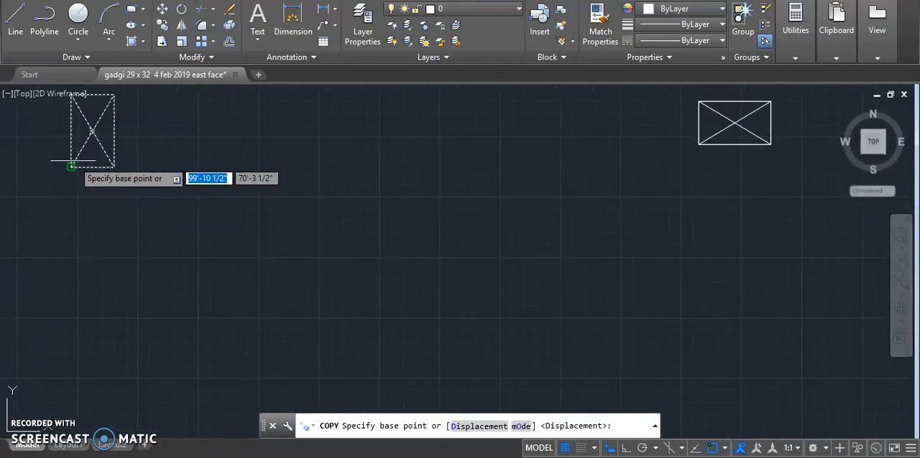
left_click(70, 167)
scroll(302, 295, "down", 4)
scroll(314, 311, "up", 6)
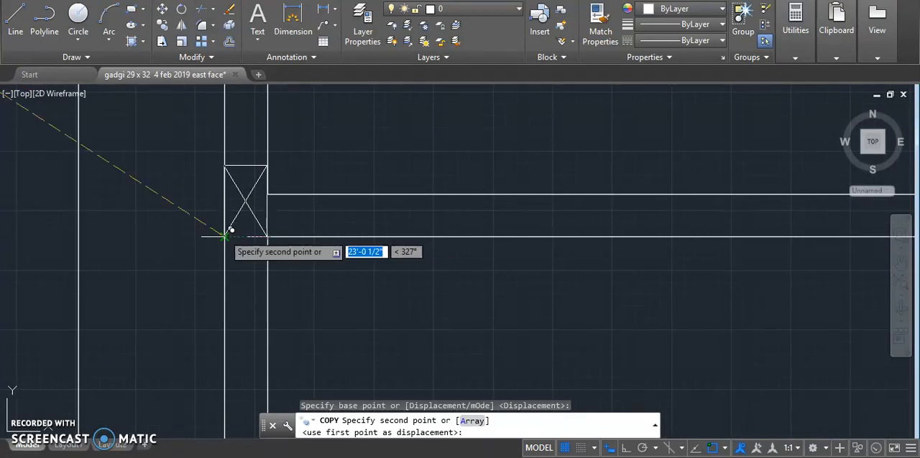
left_click(230, 231)
scroll(172, 248, "down", 5)
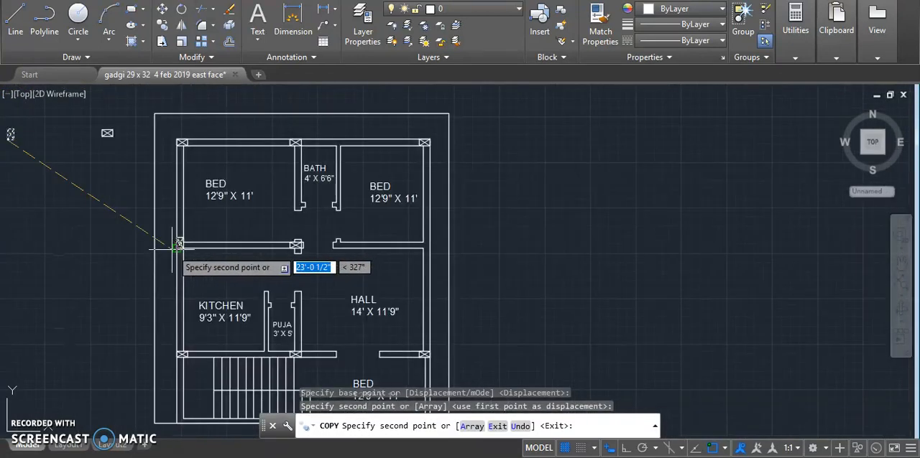
- Place another vertical column copy on the right outer wall at the BED and HALL dividing wall, end the copying and save the drawing
scroll(424, 244, "up", 5)
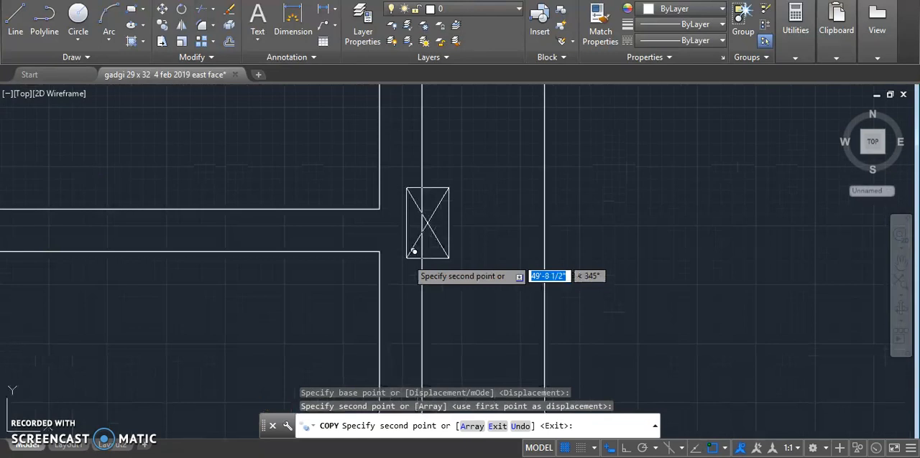
left_click(378, 251)
scroll(379, 251, "down", 5)
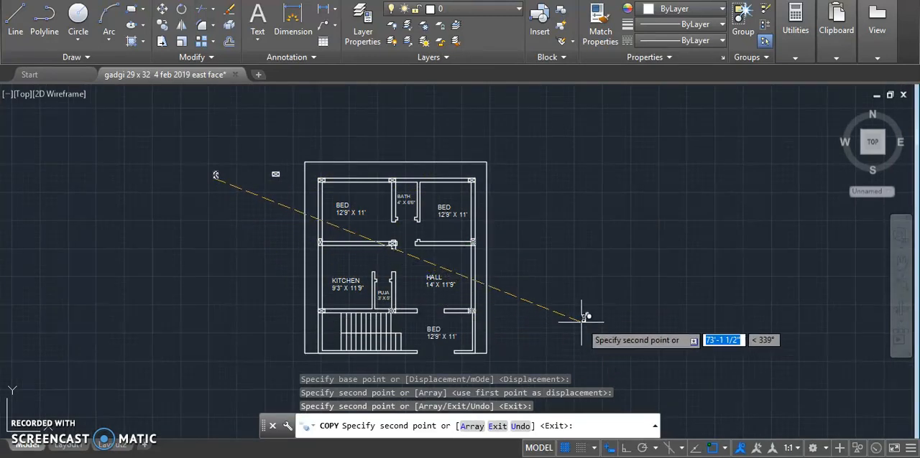
key("Escape")
key("ctrl+s")
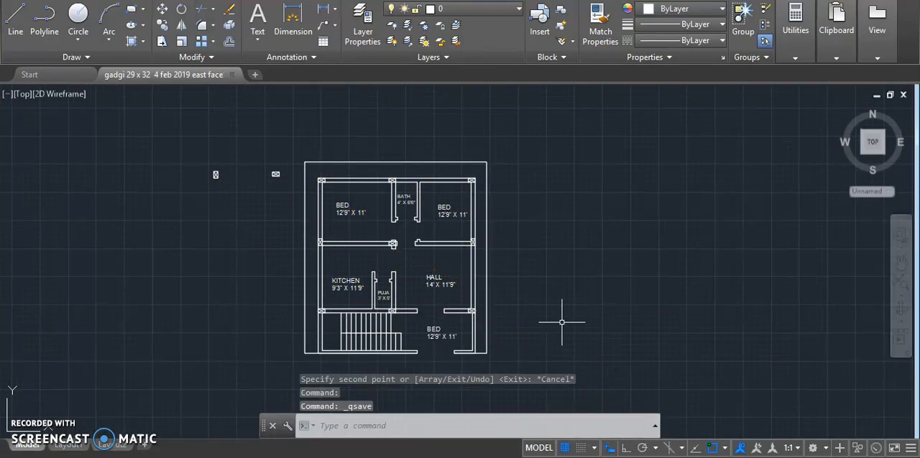
key("Escape")
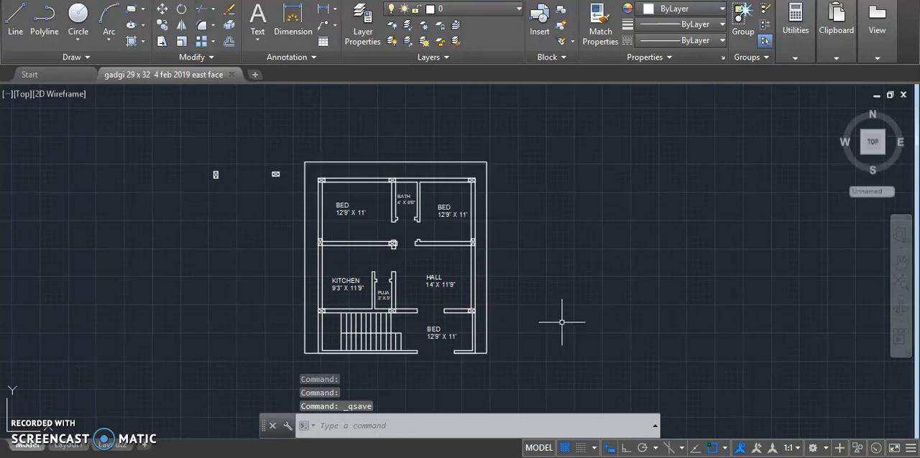
key("Escape")
- Check the column placement across the floor plan and save the drawing again
scroll(375, 312, "up", 2)
scroll(375, 311, "down", 4)
scroll(375, 312, "up", 2)
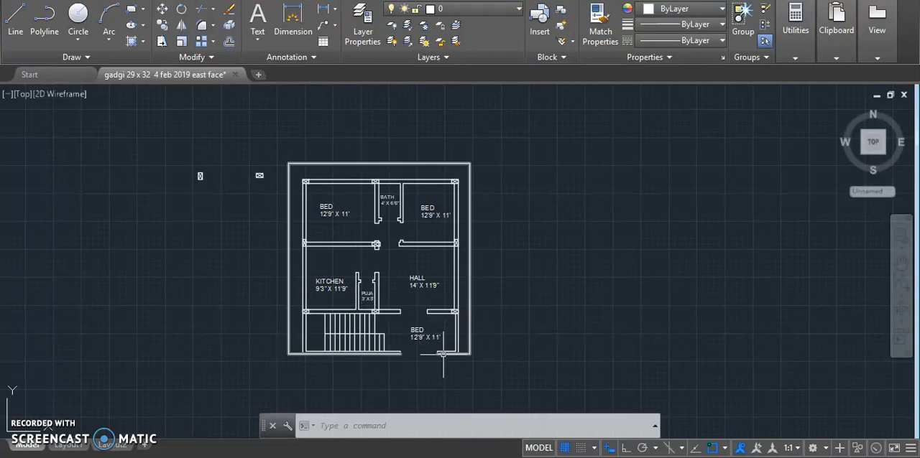
scroll(309, 168, "up", 2)
scroll(417, 148, "down", 2)
scroll(429, 203, "up", 3)
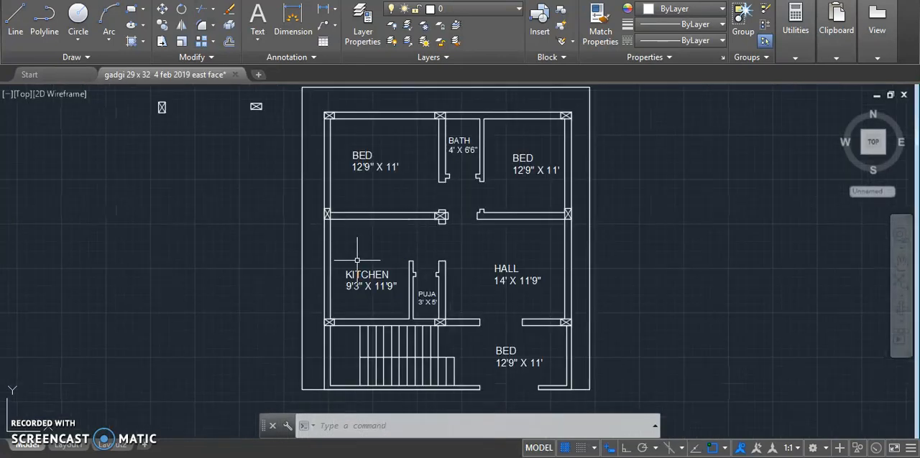
key("ctrl+s")
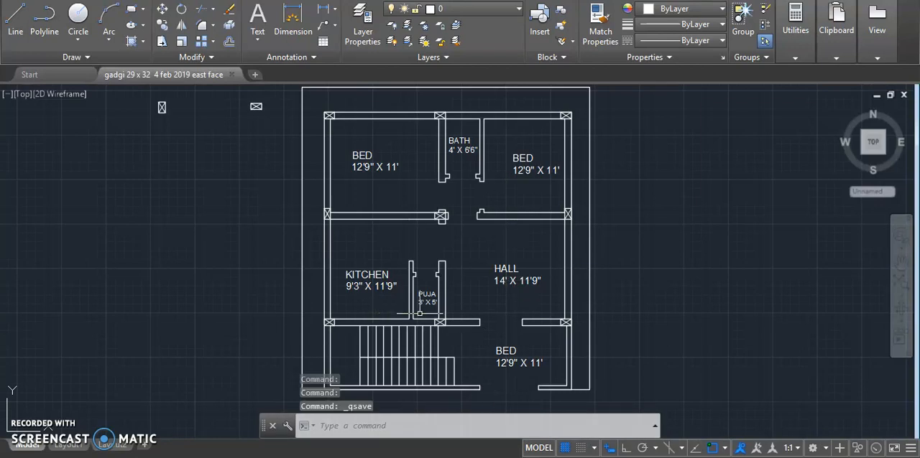
- Delete the two source column symbols standing outside the floor plan
scroll(373, 251, "down", 2)
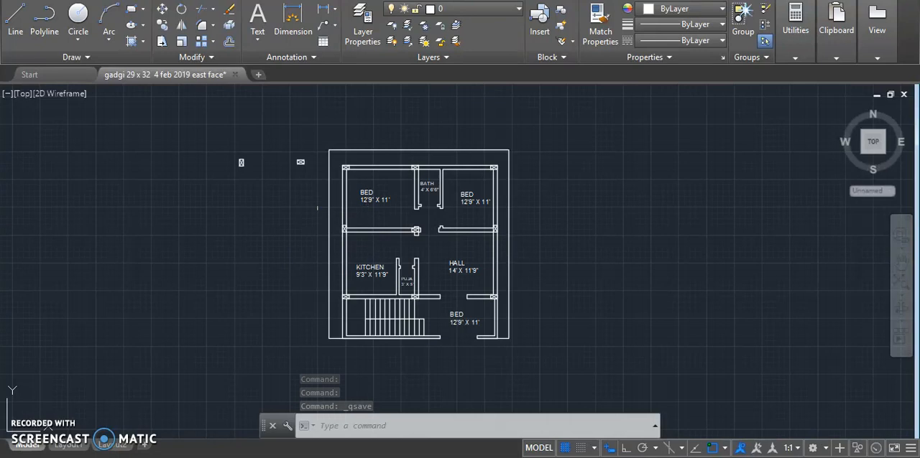
scroll(236, 161, "up", 3)
left_click(210, 131)
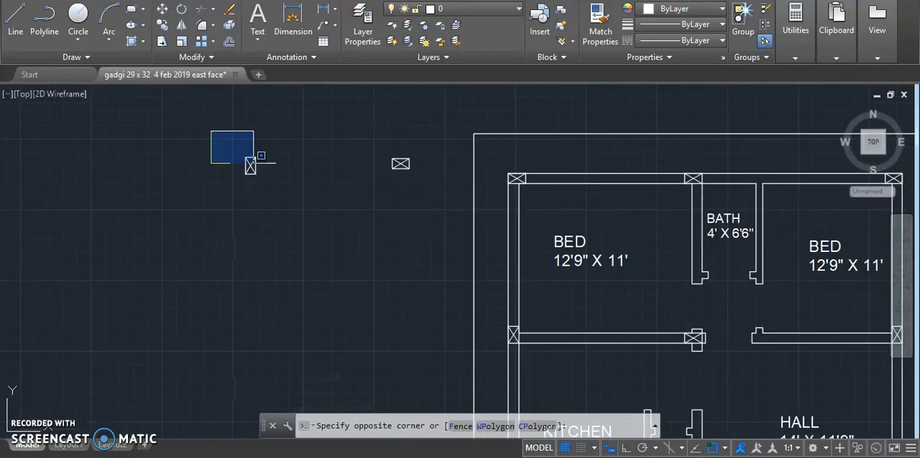
left_click(424, 236)
key("Delete")
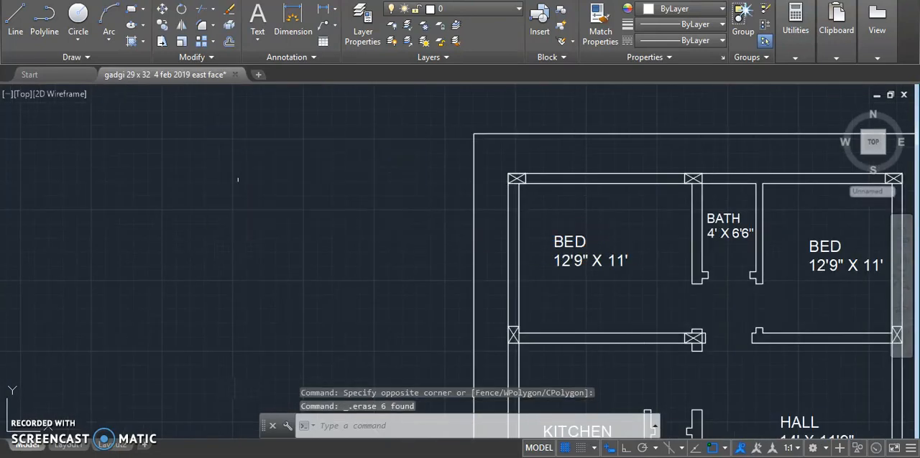
- Examine the floor plan's columns, room labels, walls and staircase
scroll(238, 180, "down", 3)
scroll(352, 357, "up", 2)
scroll(524, 303, "down", 2)
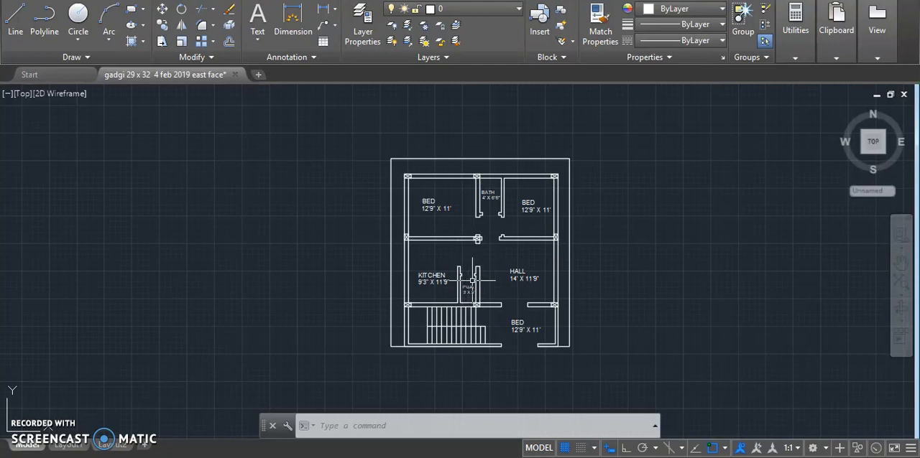
scroll(524, 217, "up", 2)
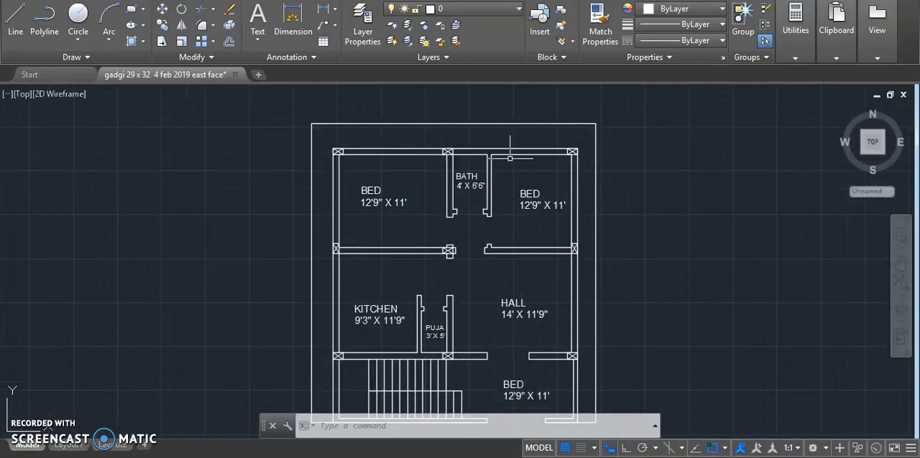
scroll(510, 157, "down", 2)
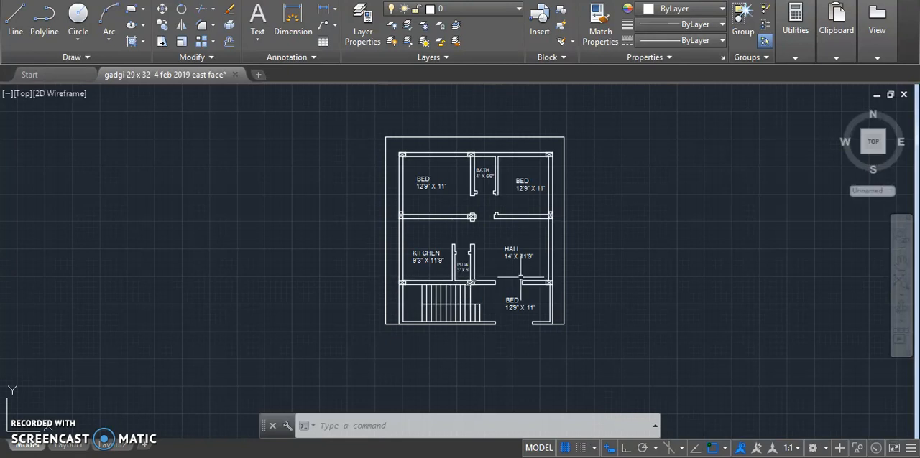
scroll(497, 226, "up", 2)
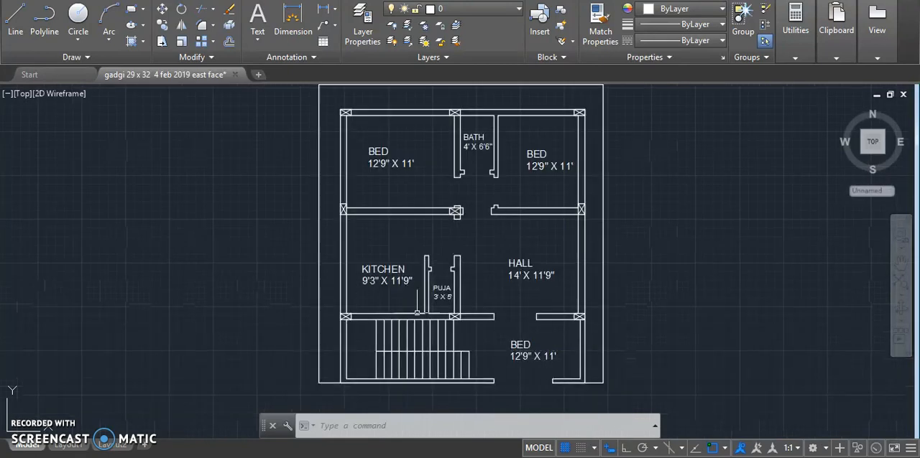
scroll(522, 376, "up", 2)
scroll(397, 305, "down", 2)
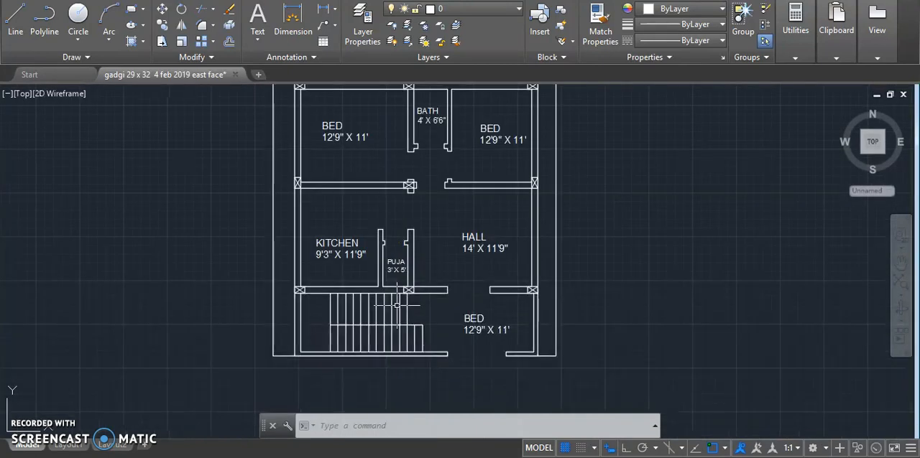
- Delete the stray BED 12'9" X 11' label in the space beside the staircase, below the HALL
left_click(470, 309)
left_click(472, 321)
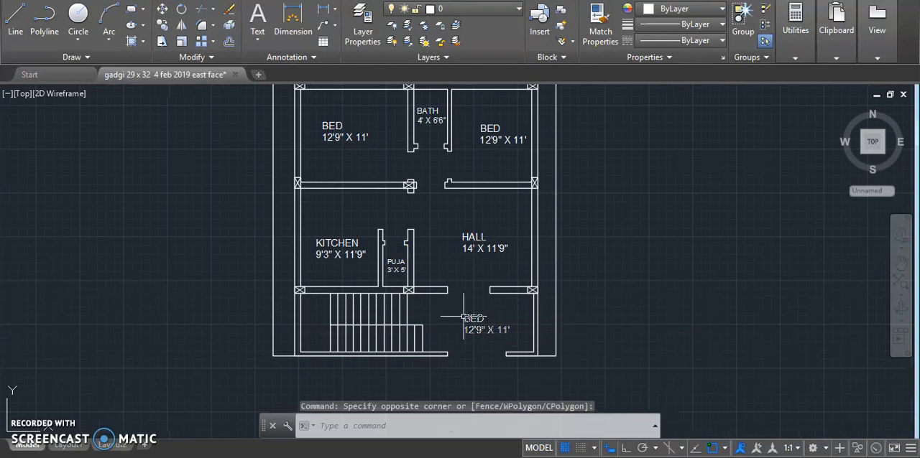
left_click(463, 317)
key("Delete")
- Copy the entire floor plan horizontally about 68' to its right with Ortho on, and end the copying
scroll(357, 379, "down", 2)
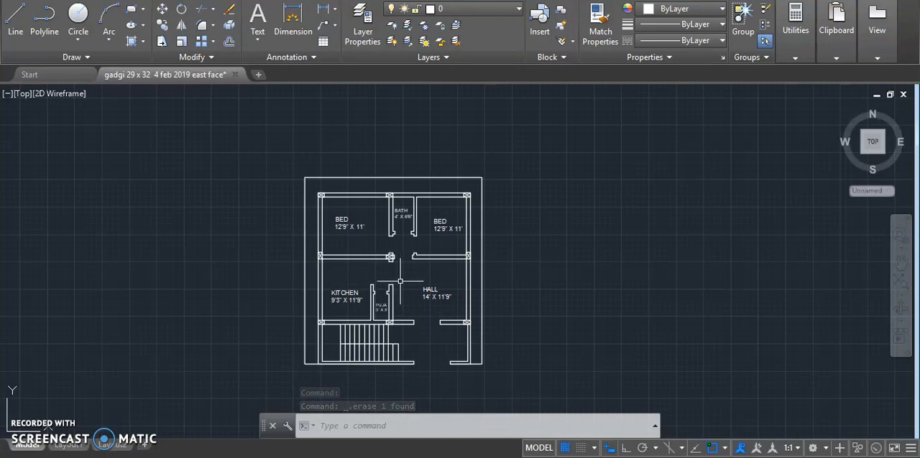
scroll(281, 205, "down", 2)
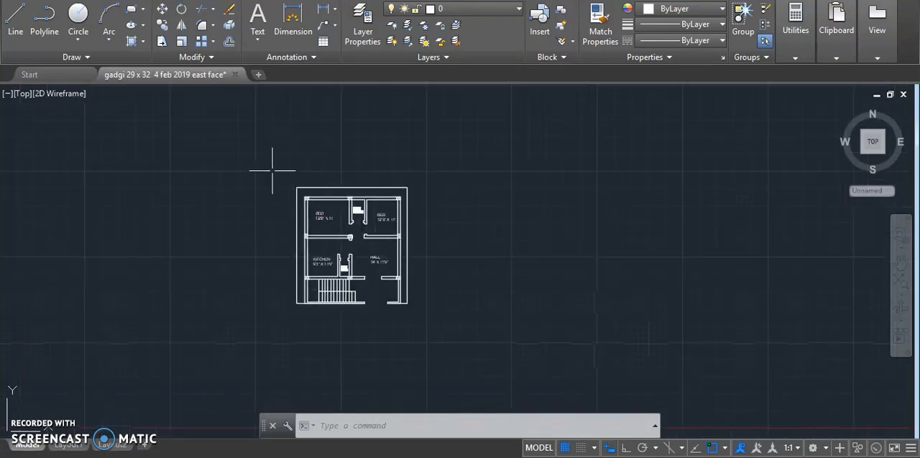
left_click(243, 153)
left_click(486, 375)
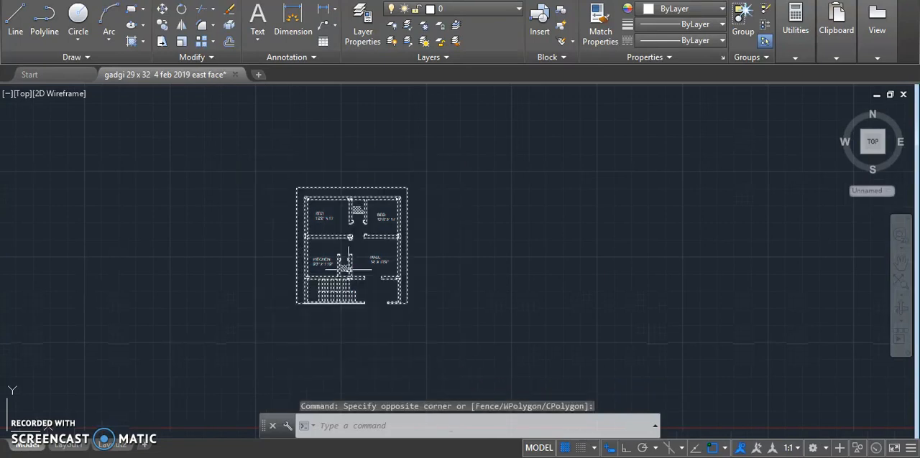
right_click(354, 246)
left_click(367, 261)
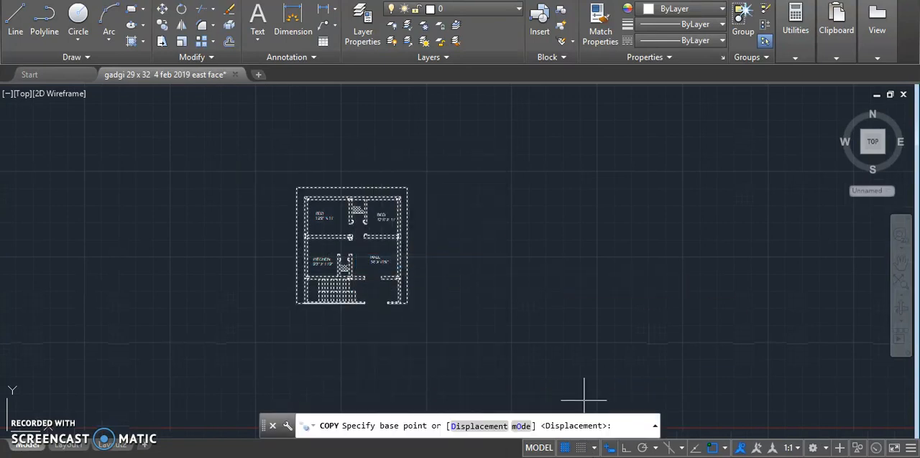
left_click(623, 449)
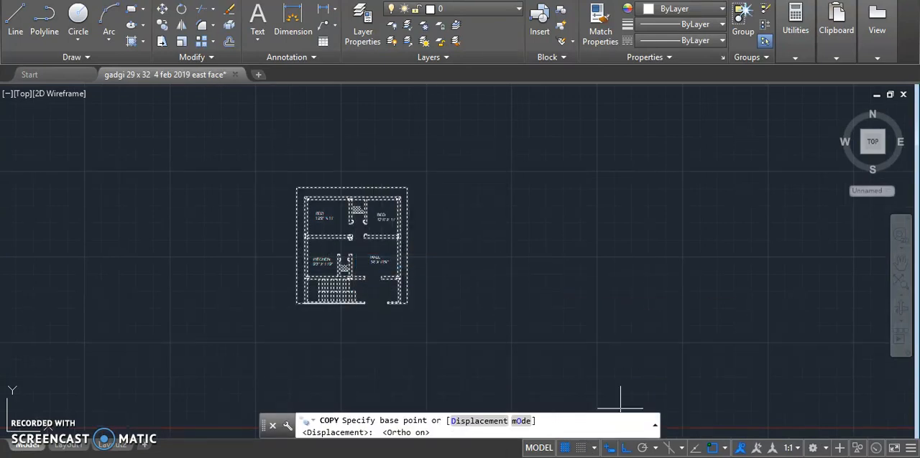
left_click(352, 253)
scroll(240, 244, "down", 2)
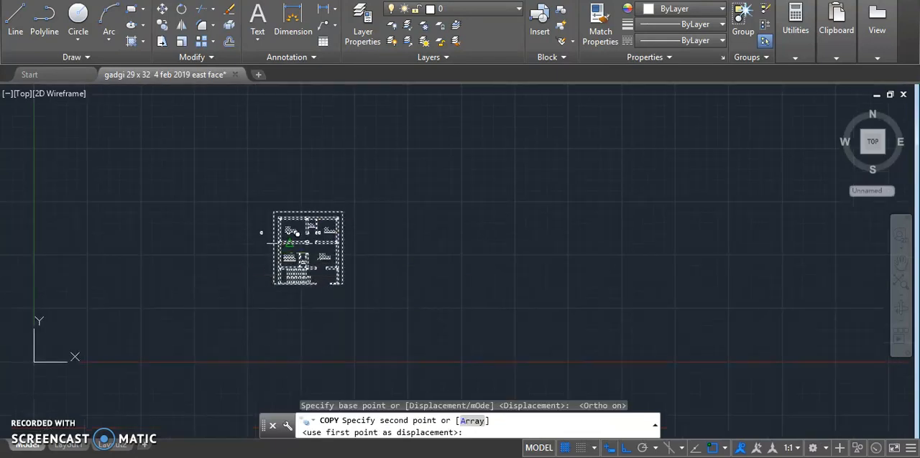
scroll(420, 243, "up", 4)
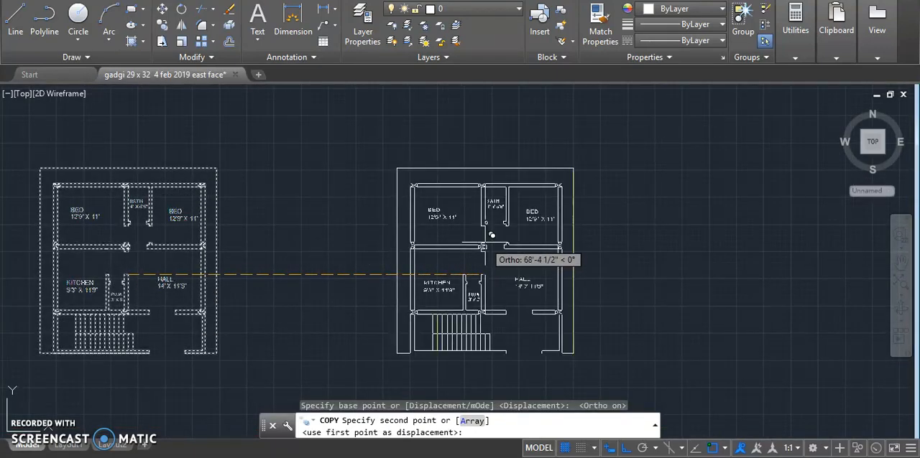
left_click(492, 235)
key("Escape")
- Start a dimension on the copied plan's upper wall, from the left corner column's outer corner to the middle column's near upper corner
scroll(492, 229, "down", 2)
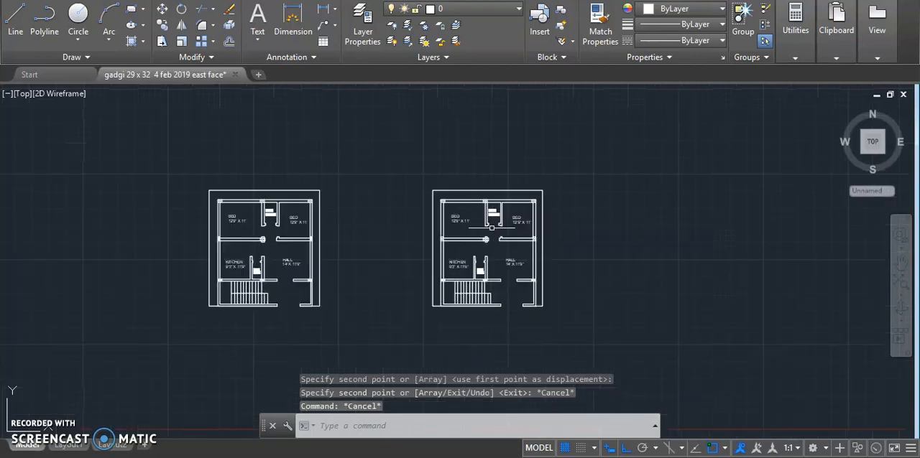
scroll(239, 263, "up", 4)
scroll(205, 243, "down", 4)
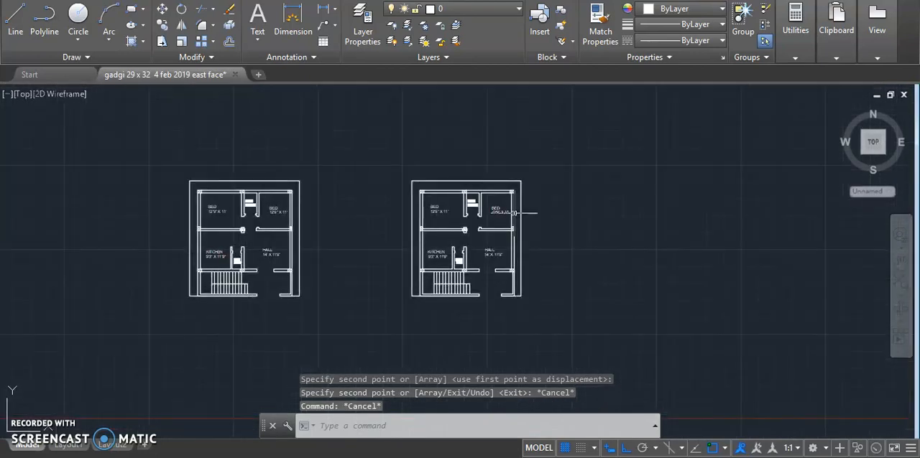
scroll(513, 213, "up", 4)
scroll(506, 210, "down", 3)
scroll(496, 201, "up", 4)
key("Escape")
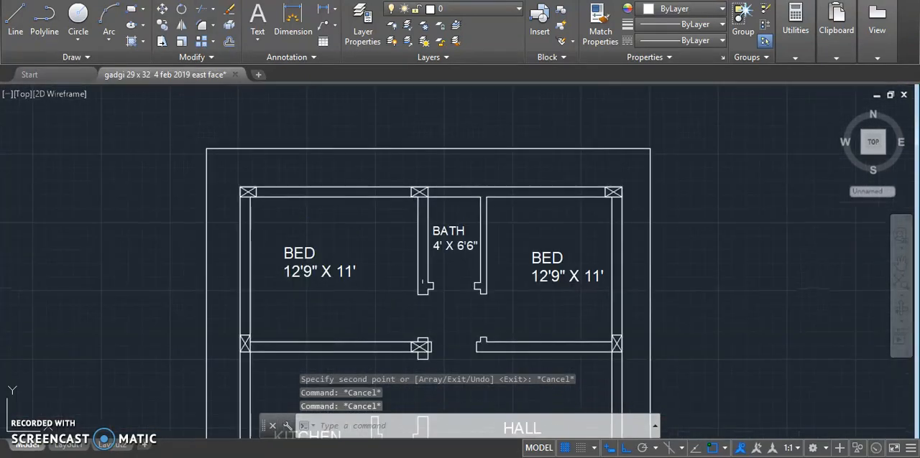
left_click(293, 16)
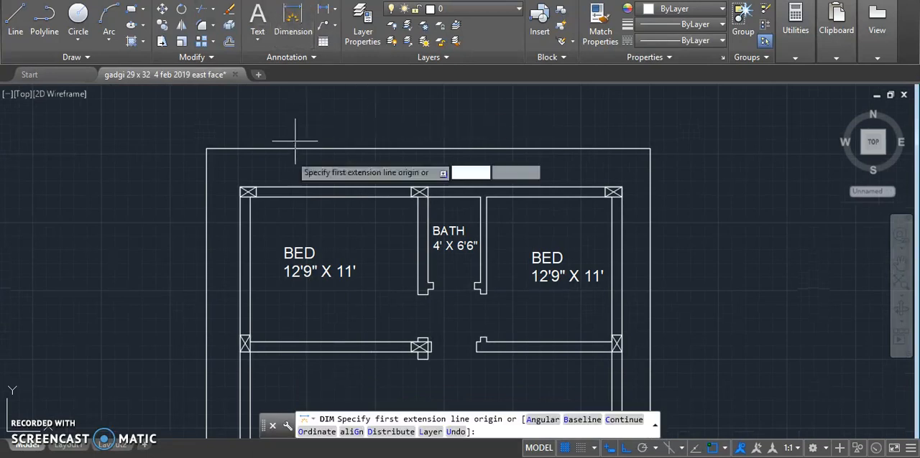
scroll(235, 190, "up", 5)
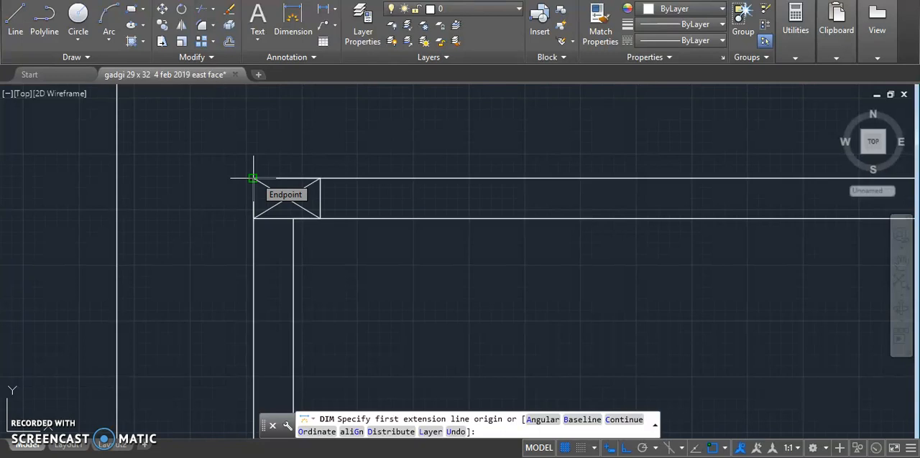
left_click(253, 178)
scroll(150, 212, "down", 4)
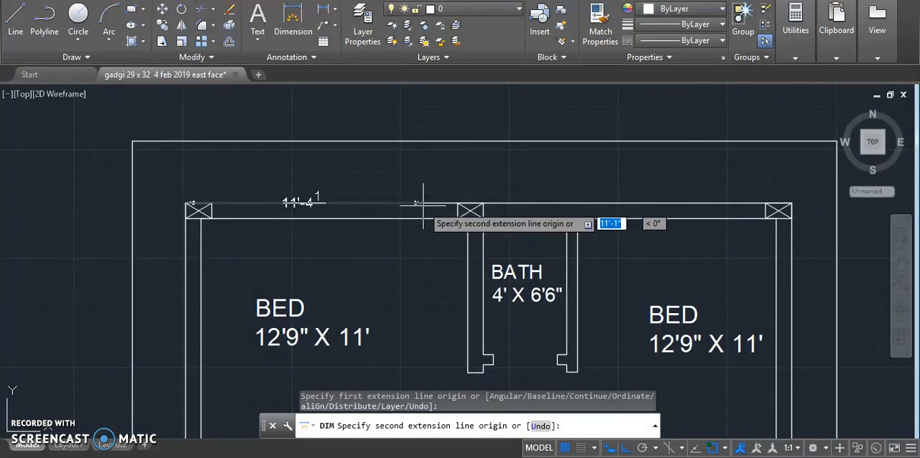
scroll(467, 210, "up", 4)
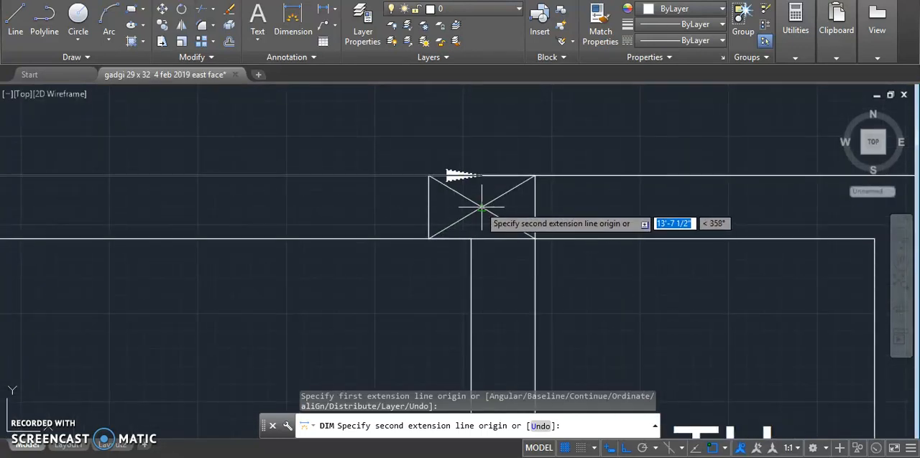
scroll(539, 208, "down", 4)
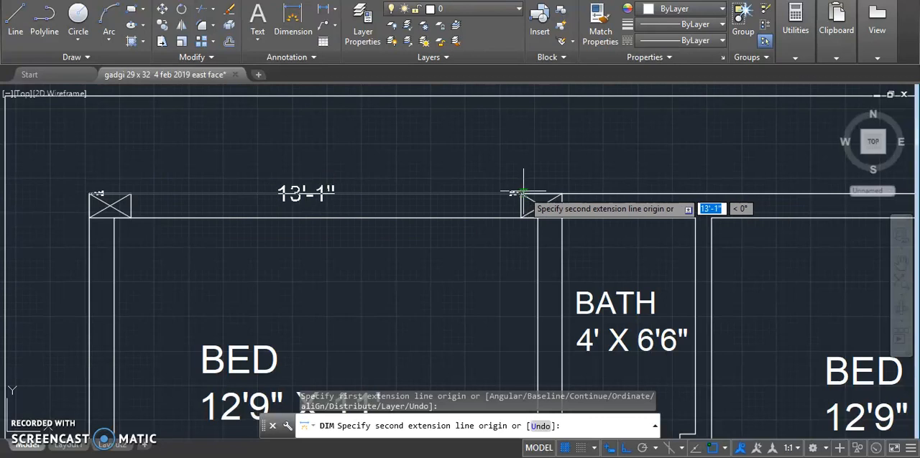
scroll(519, 200, "up", 2)
scroll(520, 200, "down", 2)
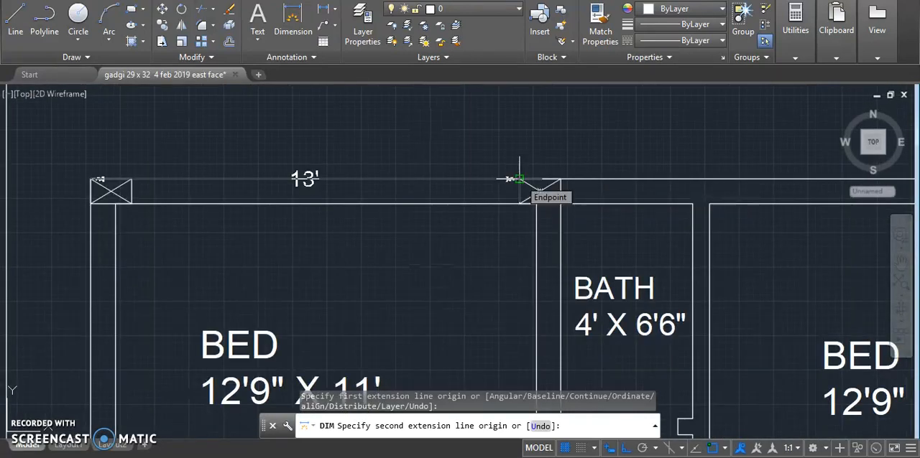
scroll(520, 179, "up", 3)
scroll(522, 179, "down", 1)
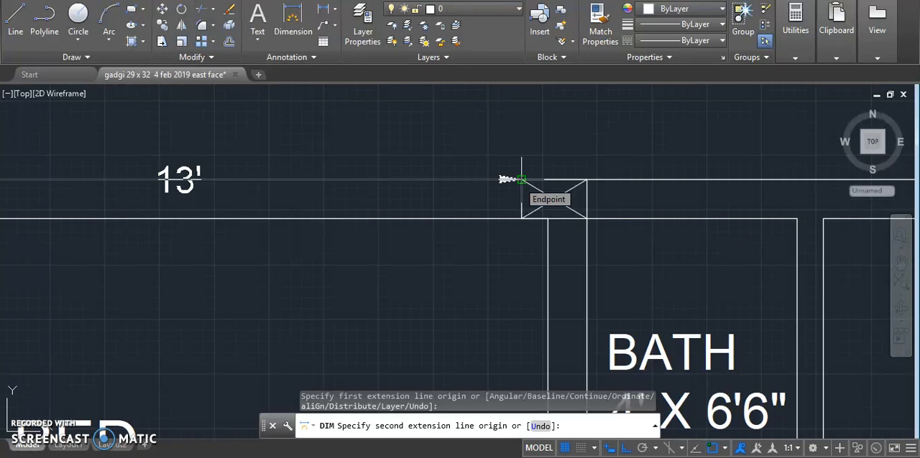
scroll(521, 179, "down", 6)
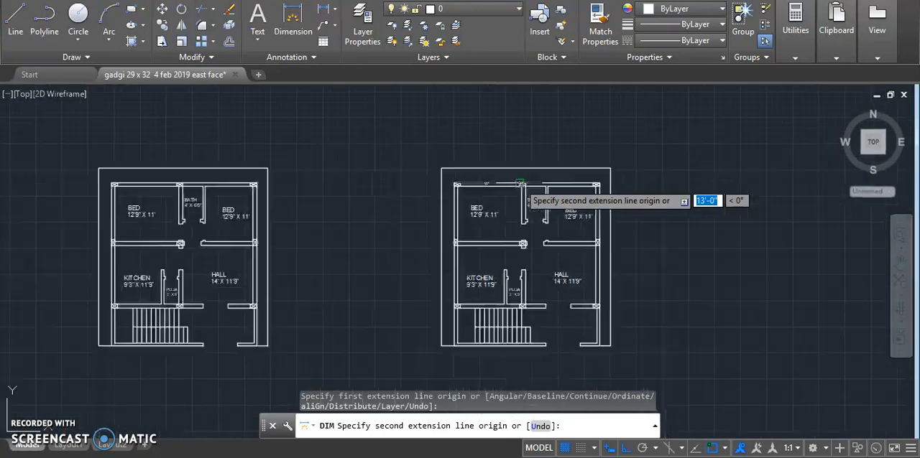
scroll(520, 180, "up", 6)
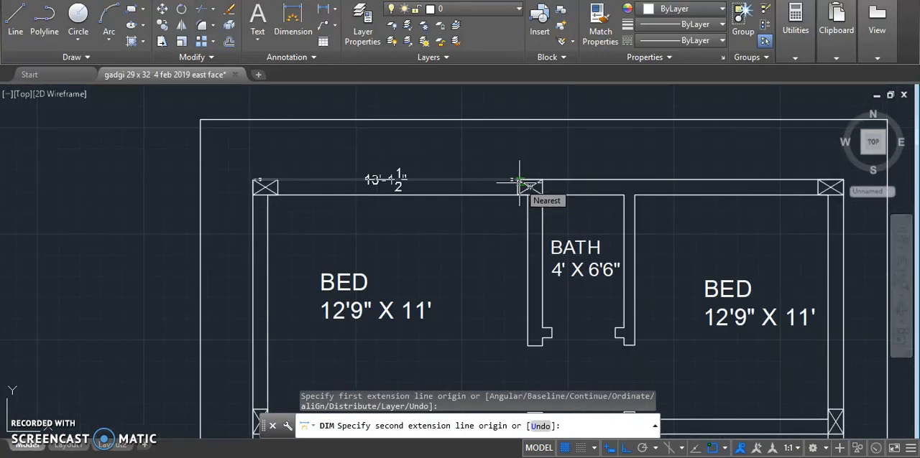
scroll(520, 180, "up", 4)
left_click(514, 174)
- Place the dimension line just above the upper wall over the left BED room
scroll(515, 175, "down", 4)
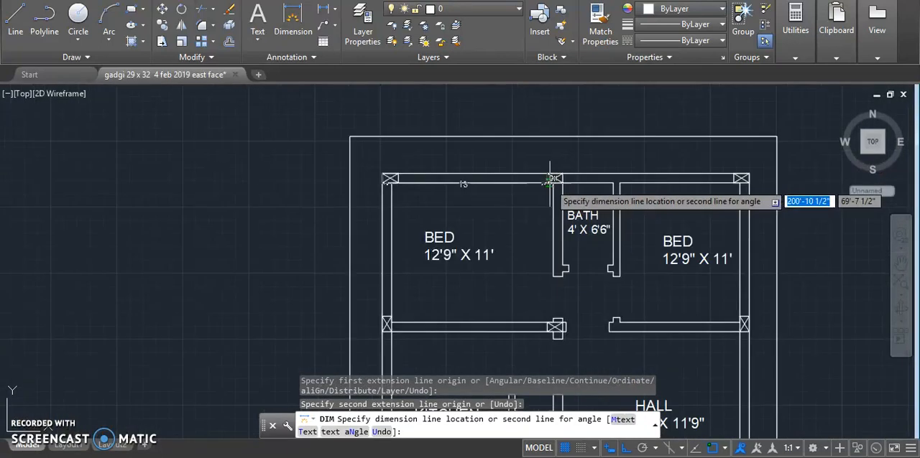
scroll(460, 176, "up", 4)
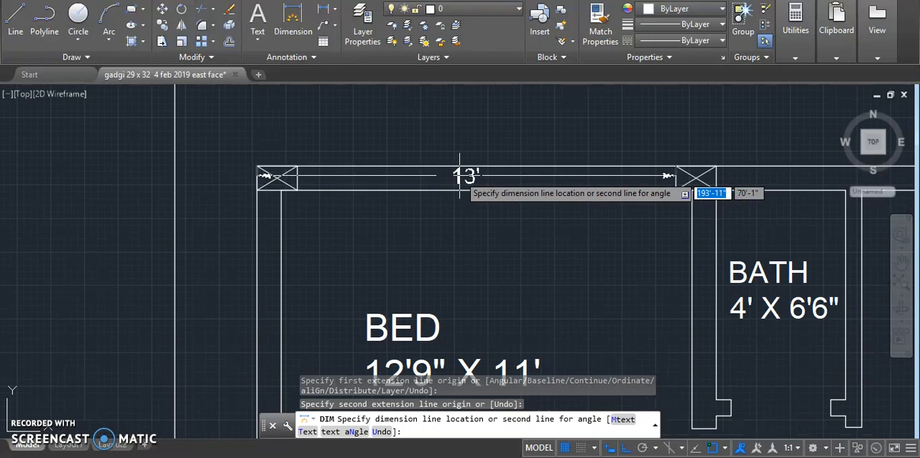
scroll(462, 176, "up", 2)
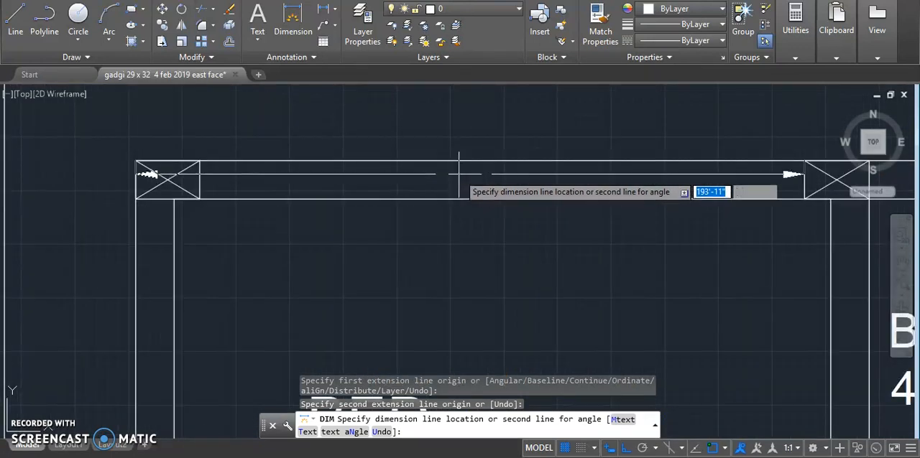
scroll(469, 181, "down", 2)
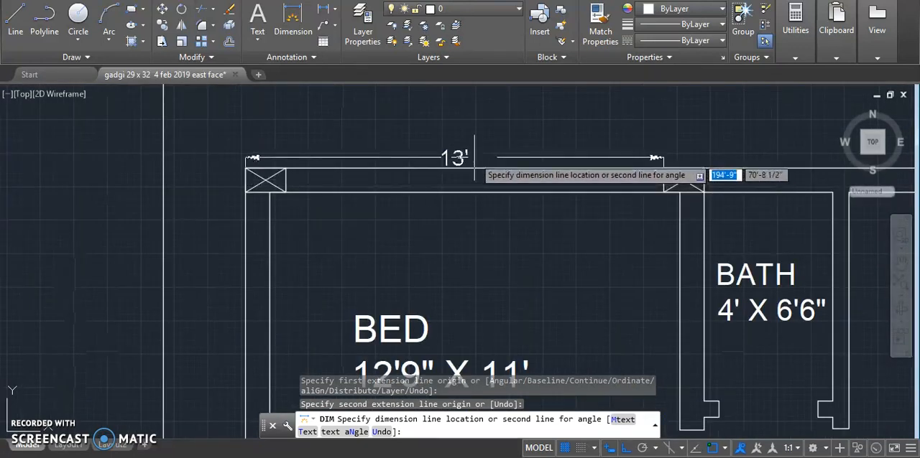
scroll(474, 171, "up", 2)
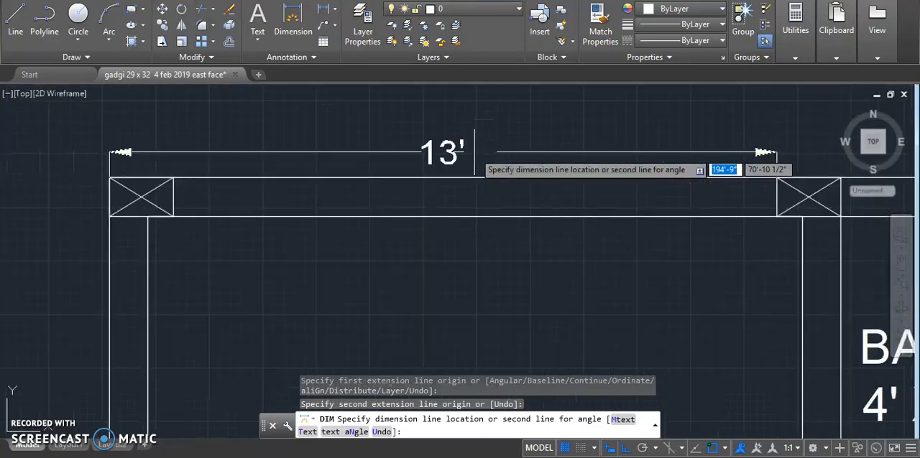
left_click(474, 171)
- Dimension the upper wall from the middle column's left corner to the right column's outer corner, in line with the first dimension
scroll(376, 191, "down", 2)
scroll(584, 172, "up", 2)
scroll(584, 173, "up", 2)
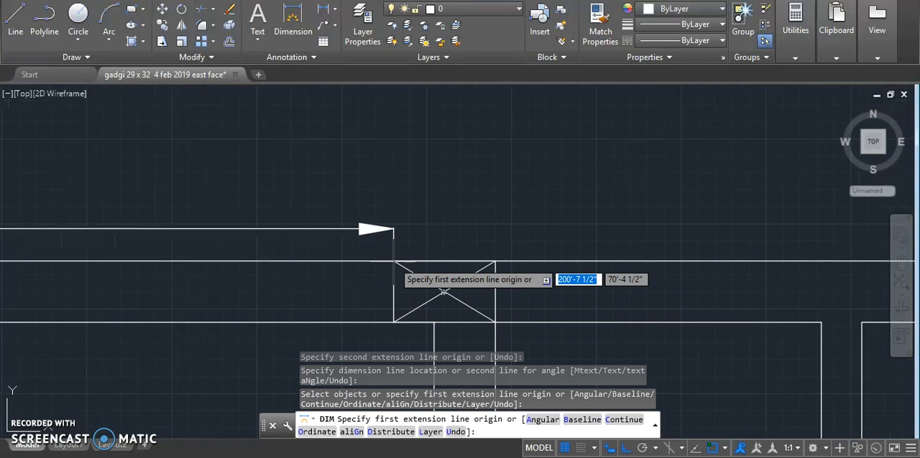
scroll(397, 261, "up", 4)
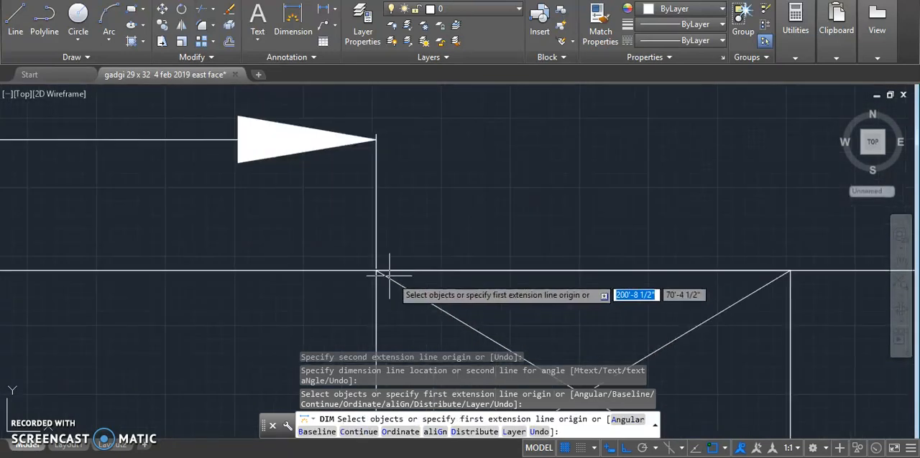
left_click(376, 271)
scroll(376, 271, "down", 5)
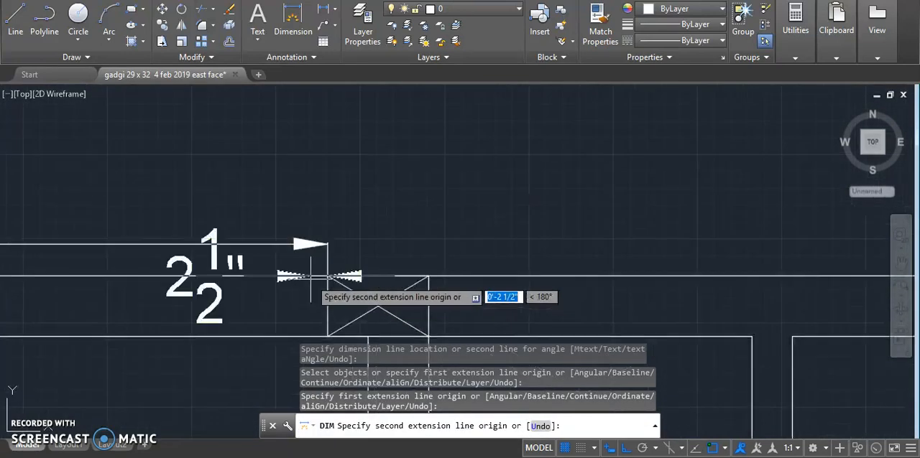
scroll(511, 271, "up", 5)
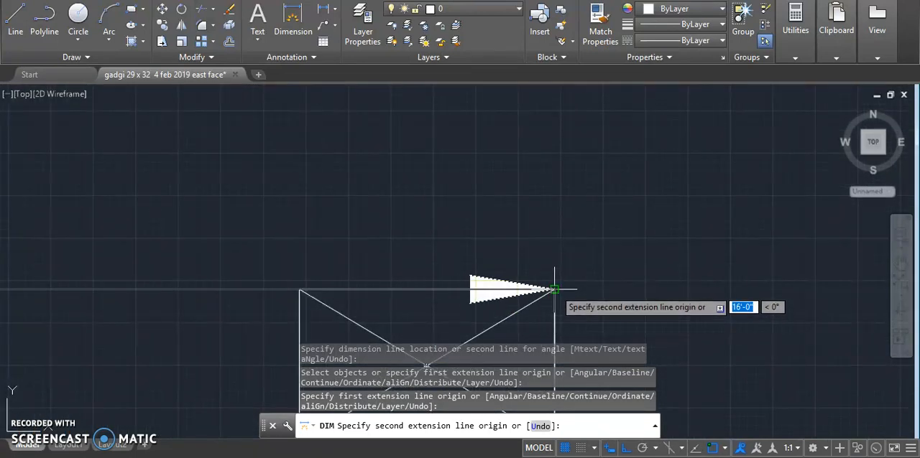
left_click(554, 290)
scroll(618, 248, "down", 5)
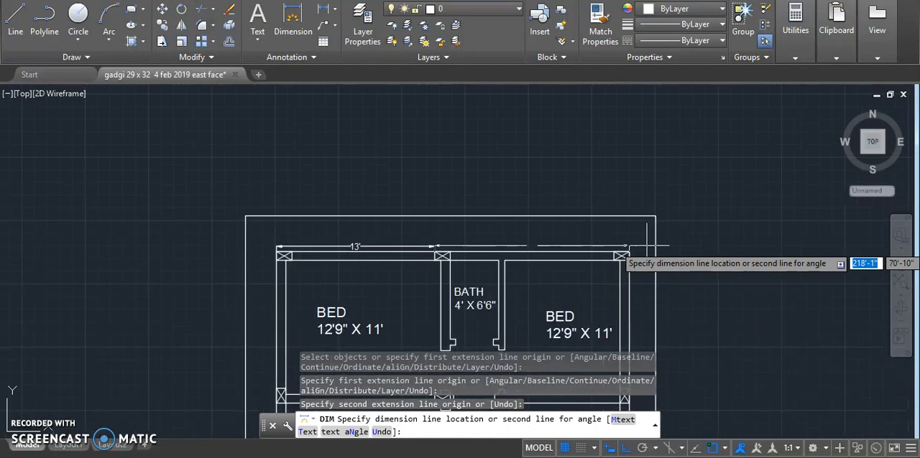
scroll(501, 241, "up", 4)
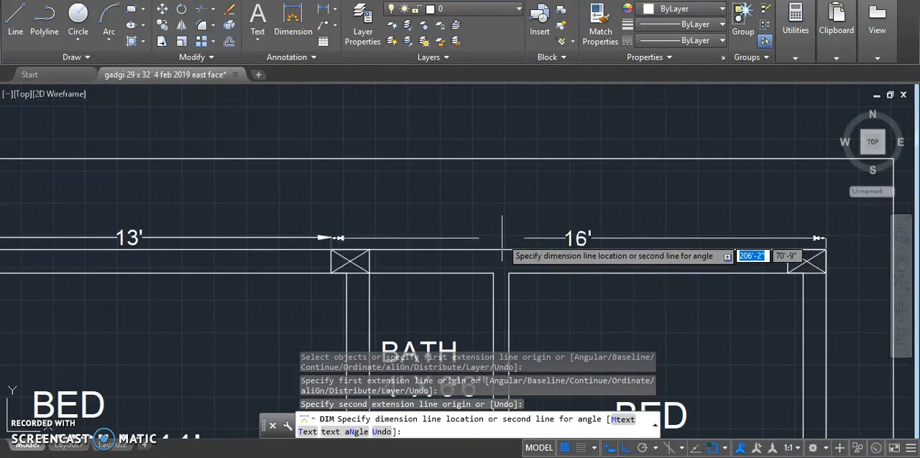
left_click(502, 237)
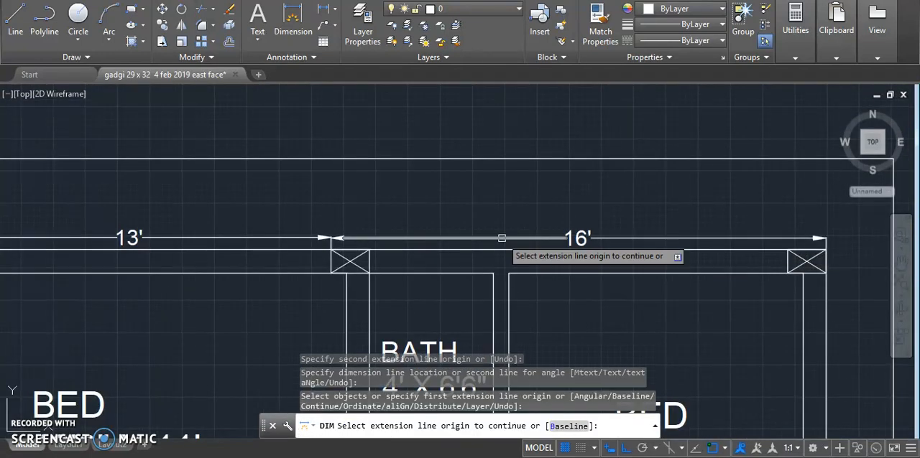
- Check the two column dimensions above the upper wall, end the dimensioning and save the drawing
scroll(528, 195, "down", 2)
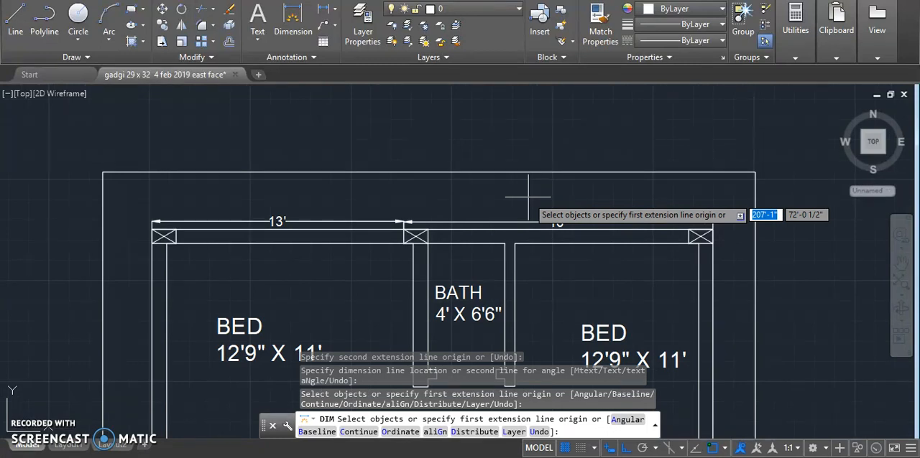
scroll(366, 201, "down", 3)
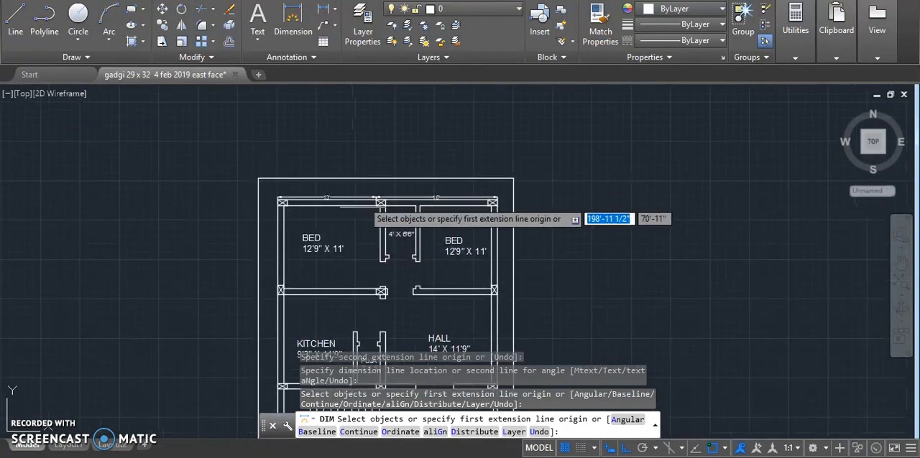
scroll(344, 223, "up", 1)
scroll(344, 223, "up", 2)
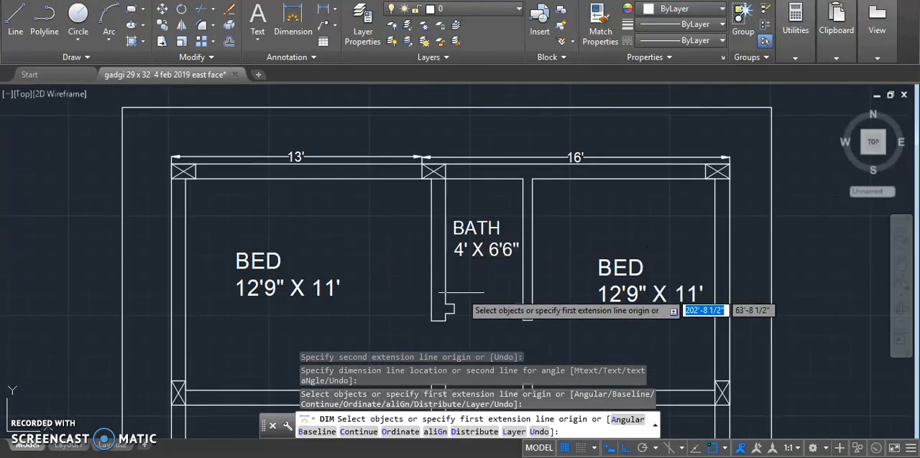
scroll(245, 141, "up", 3)
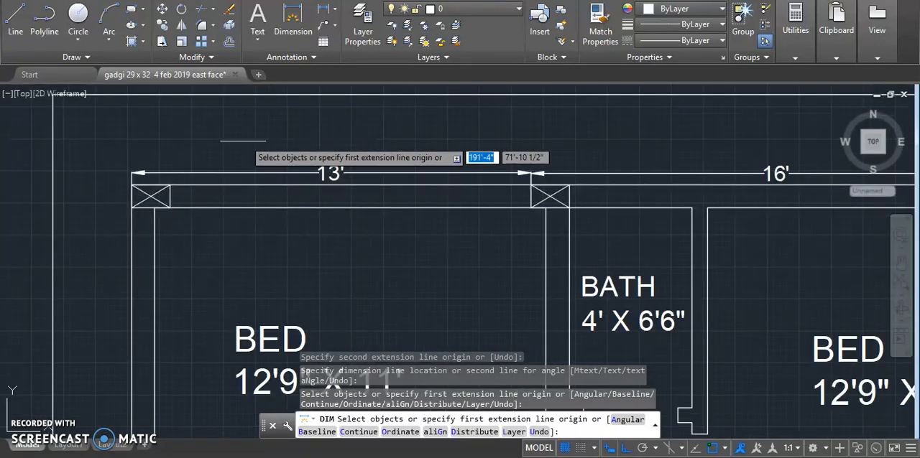
scroll(65, 196, "down", 3)
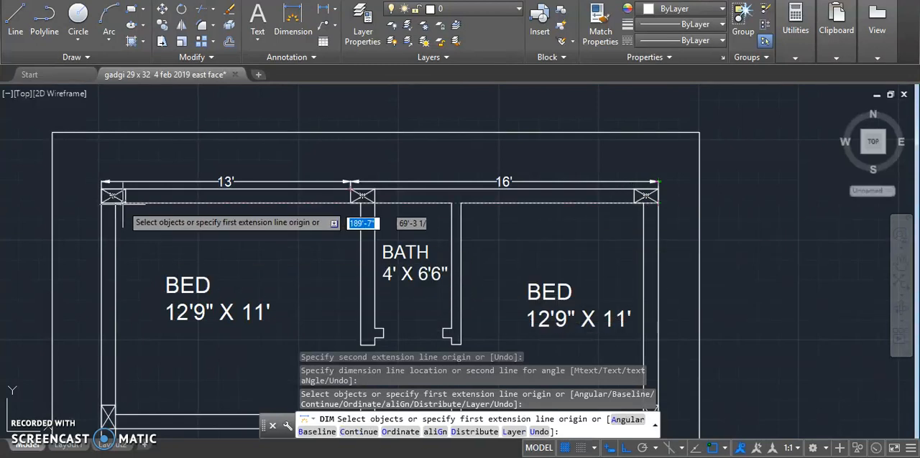
key("Return")
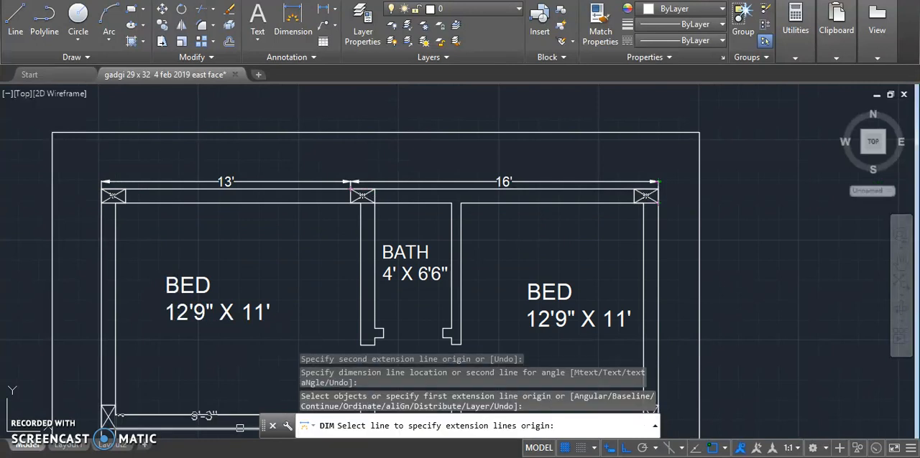
scroll(435, 183, "down", 2)
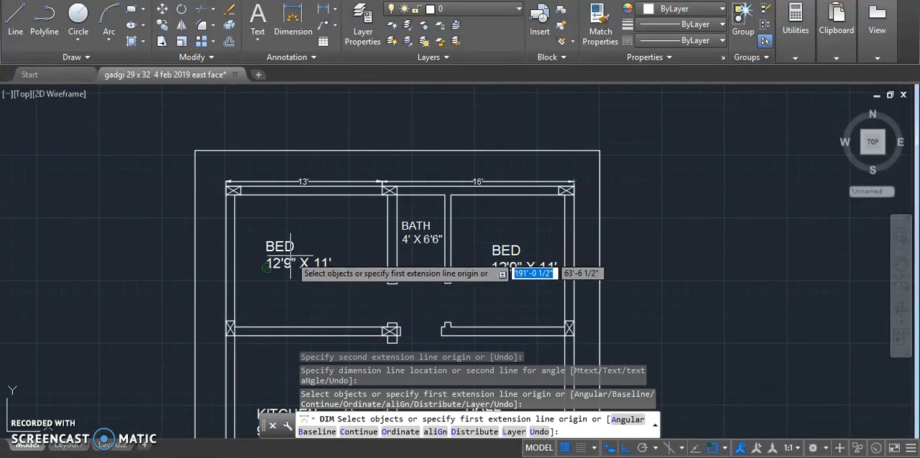
key("ctrl+s")
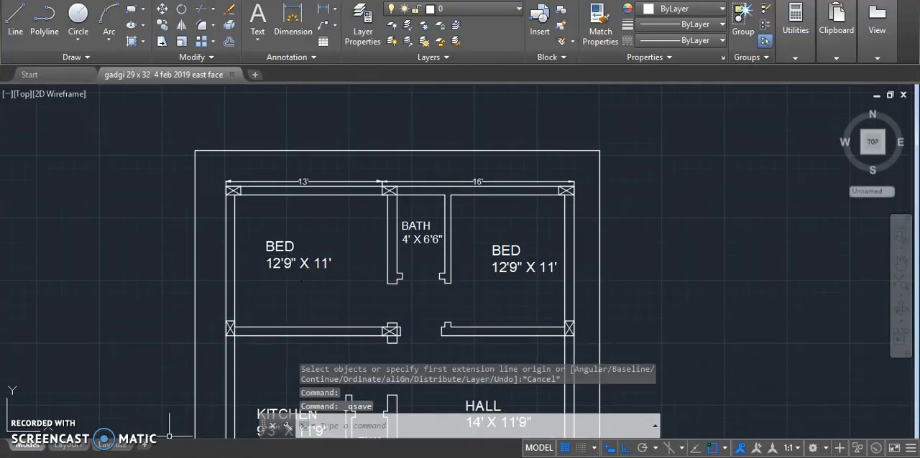